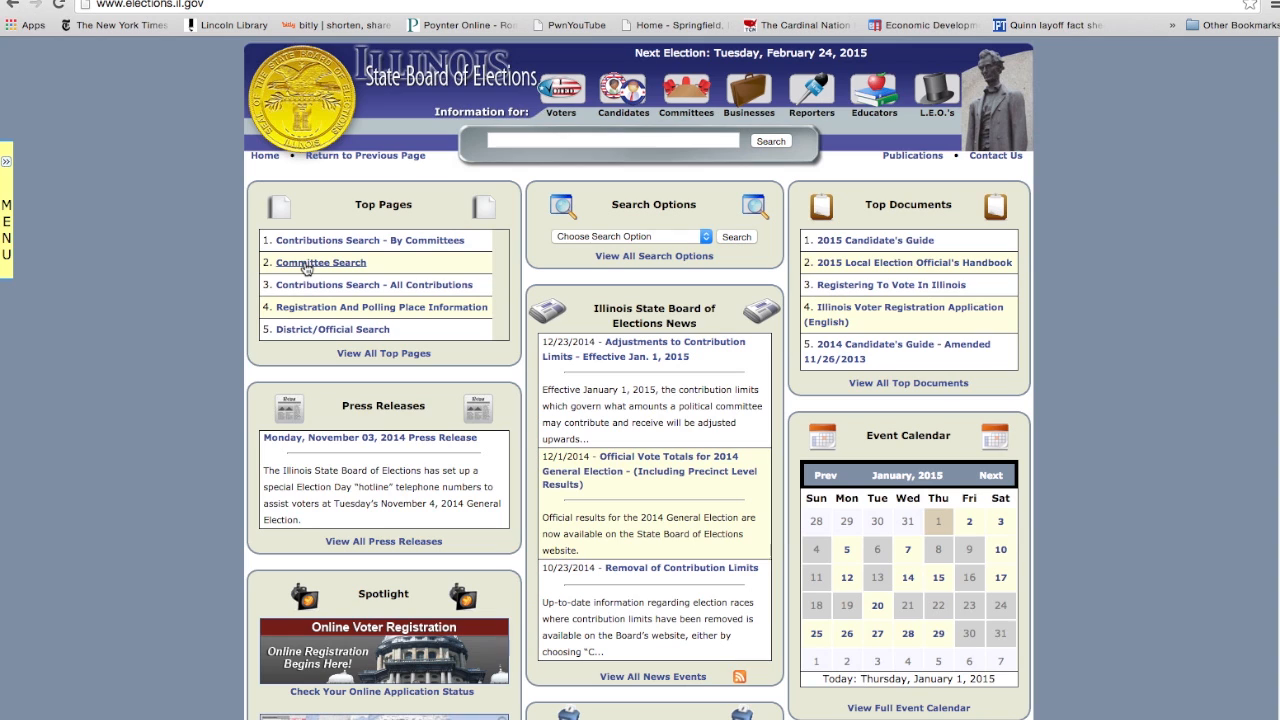
- Open the Committee Search and find active committees whose name contains "quinn"
{"action": "left_click", "coordinate": [307, 265]}
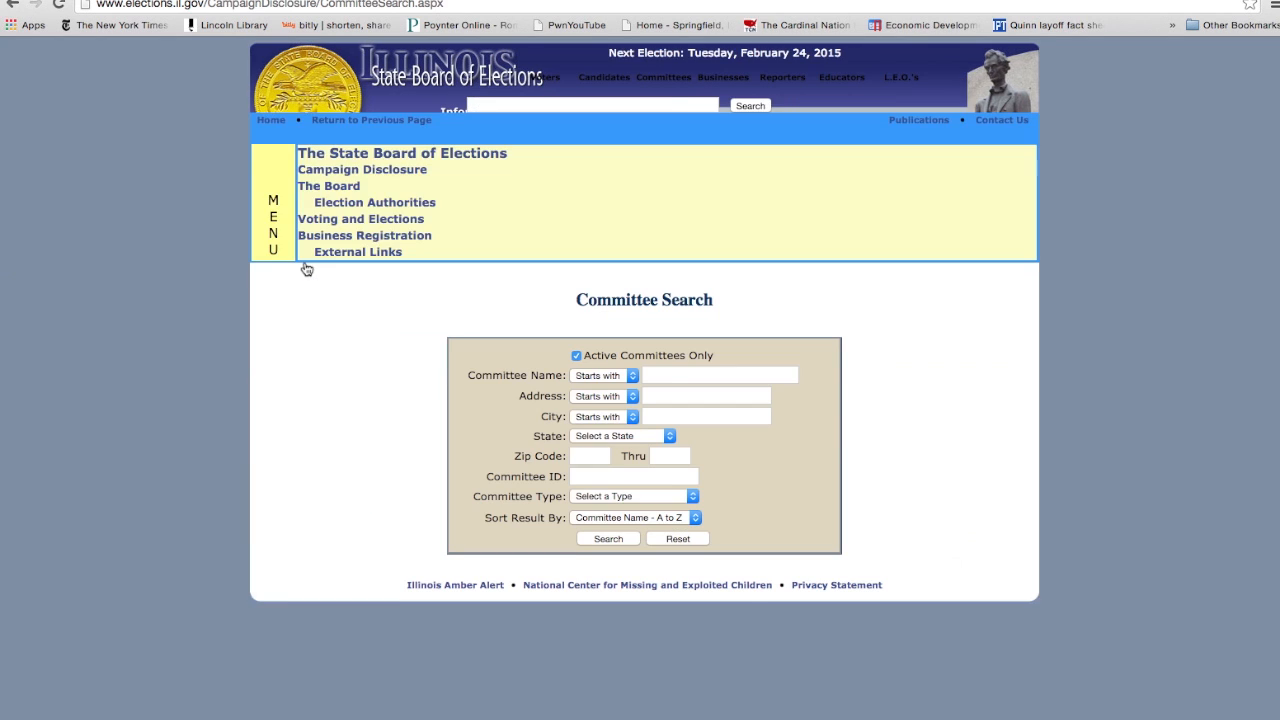
{"action": "left_click", "coordinate": [600, 261]}
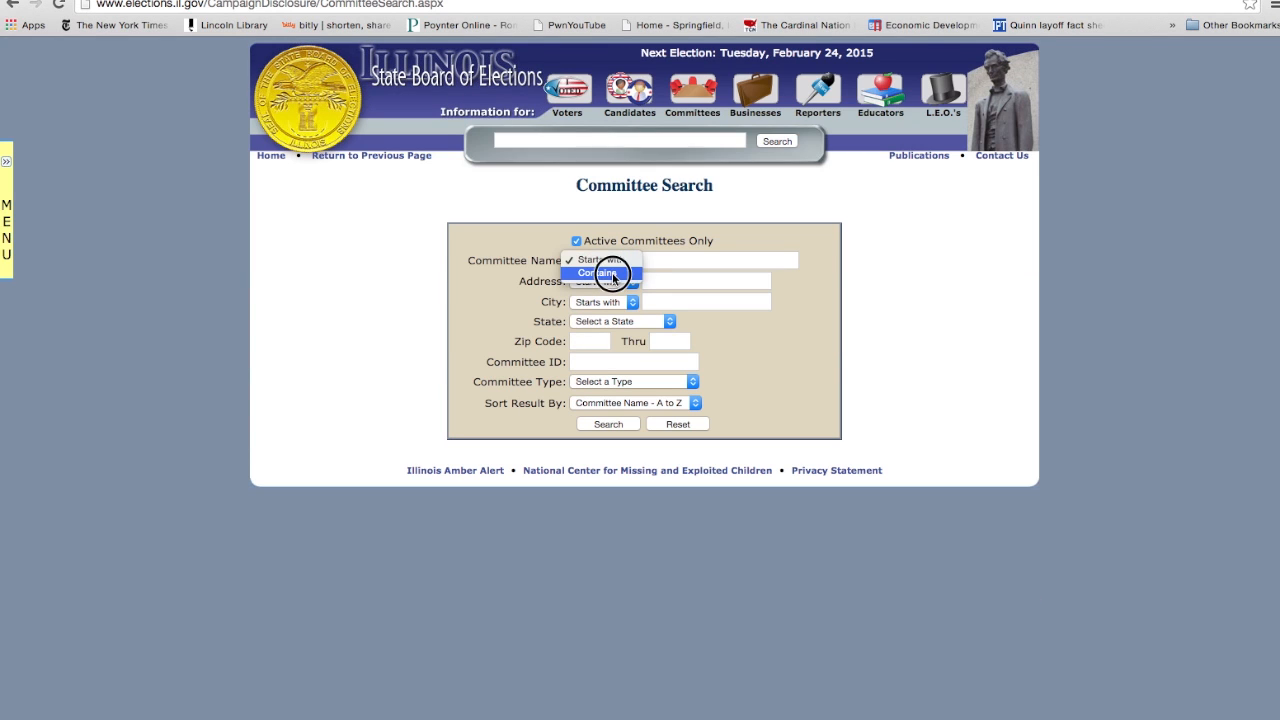
{"action": "left_click", "coordinate": [612, 277]}
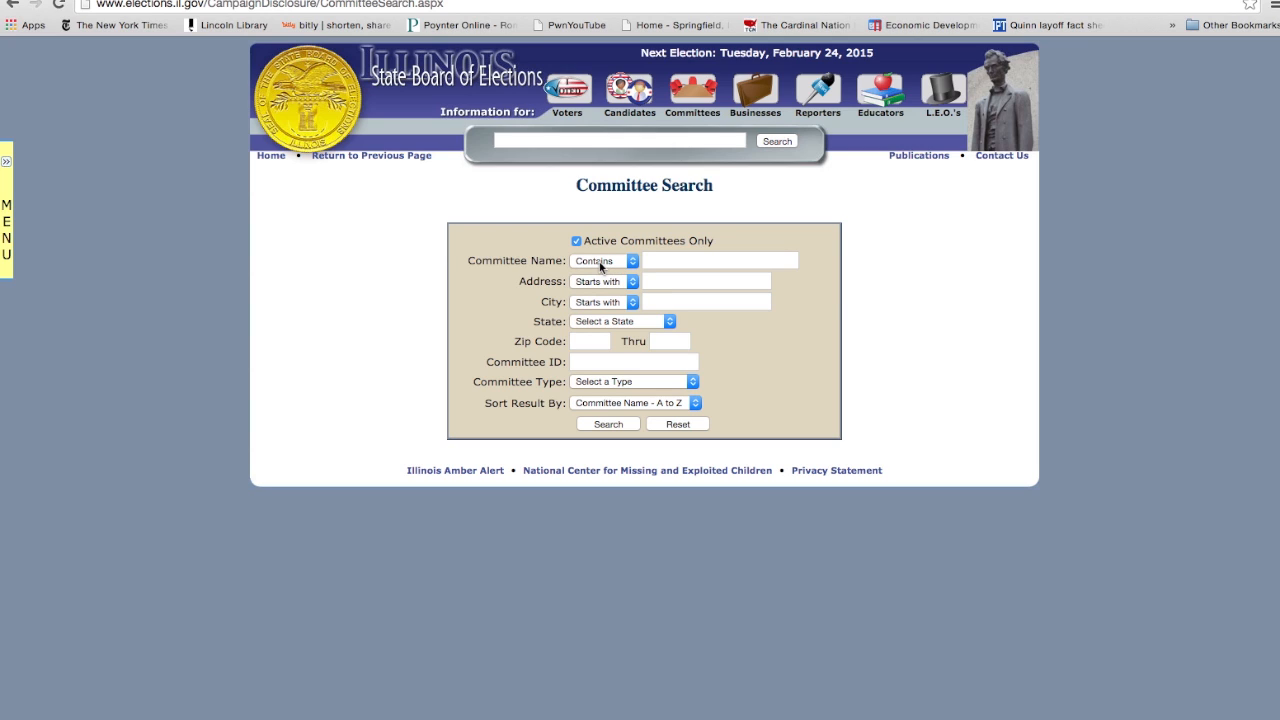
{"action": "left_click", "coordinate": [660, 260]}
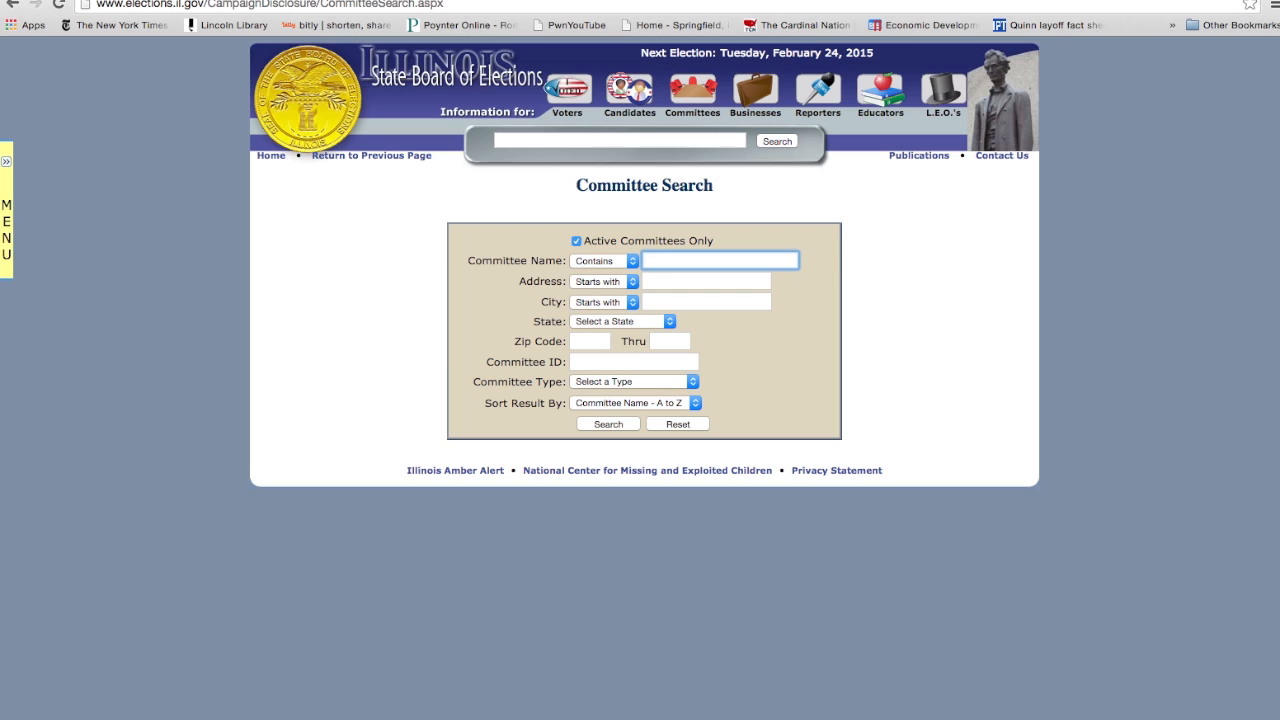
{"action": "type", "text": "quinn"}
{"action": "left_click", "coordinate": [604, 425]}
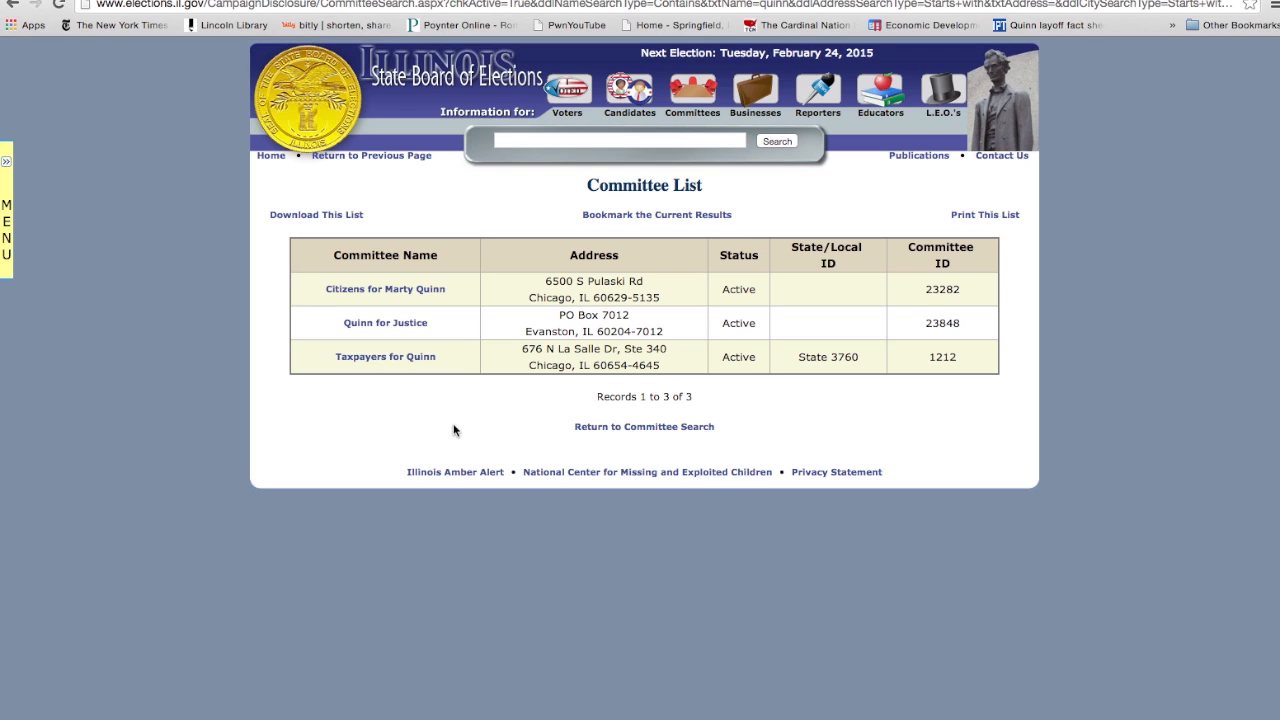
- Open the Taxpayers for Quinn committee and its Quarterly report for the period 7/1/2014 to 9/30/2014
{"action": "left_click", "coordinate": [398, 357]}
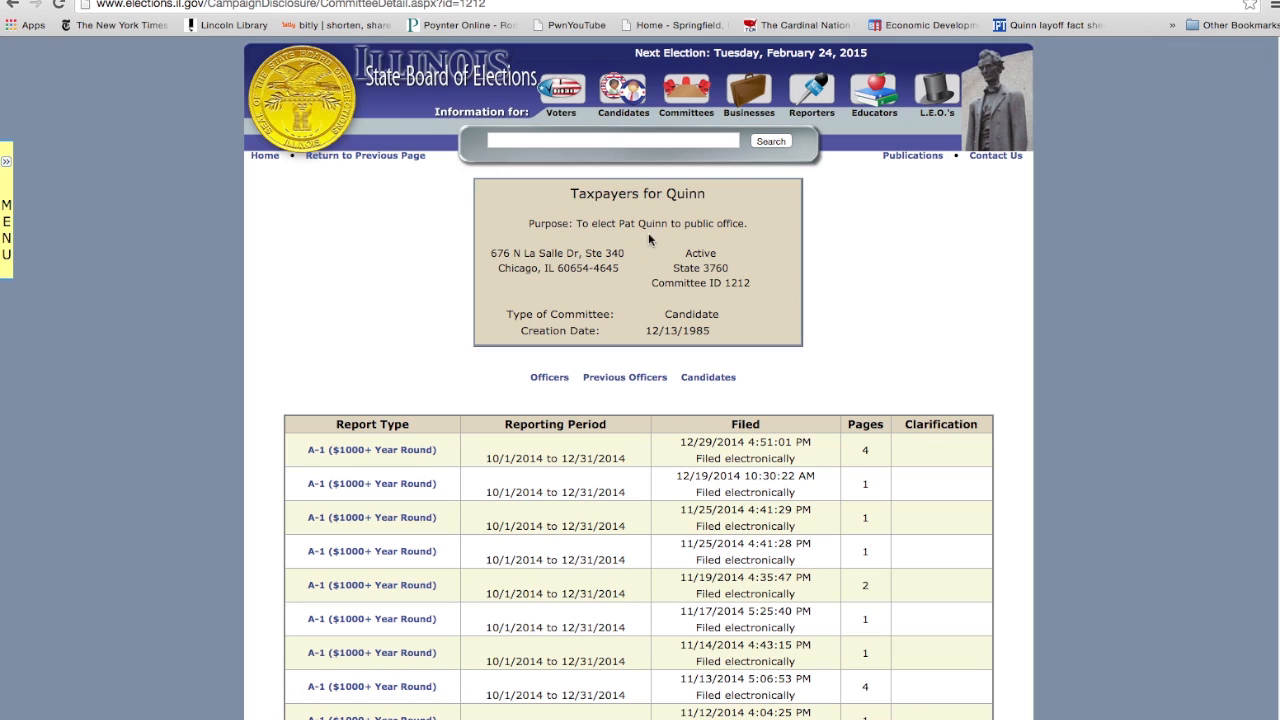
{"action": "scroll", "coordinate": [380, 226], "scroll_direction": "down", "scroll_amount": 4}
{"action": "scroll", "coordinate": [578, 313], "scroll_direction": "up", "scroll_amount": 4}
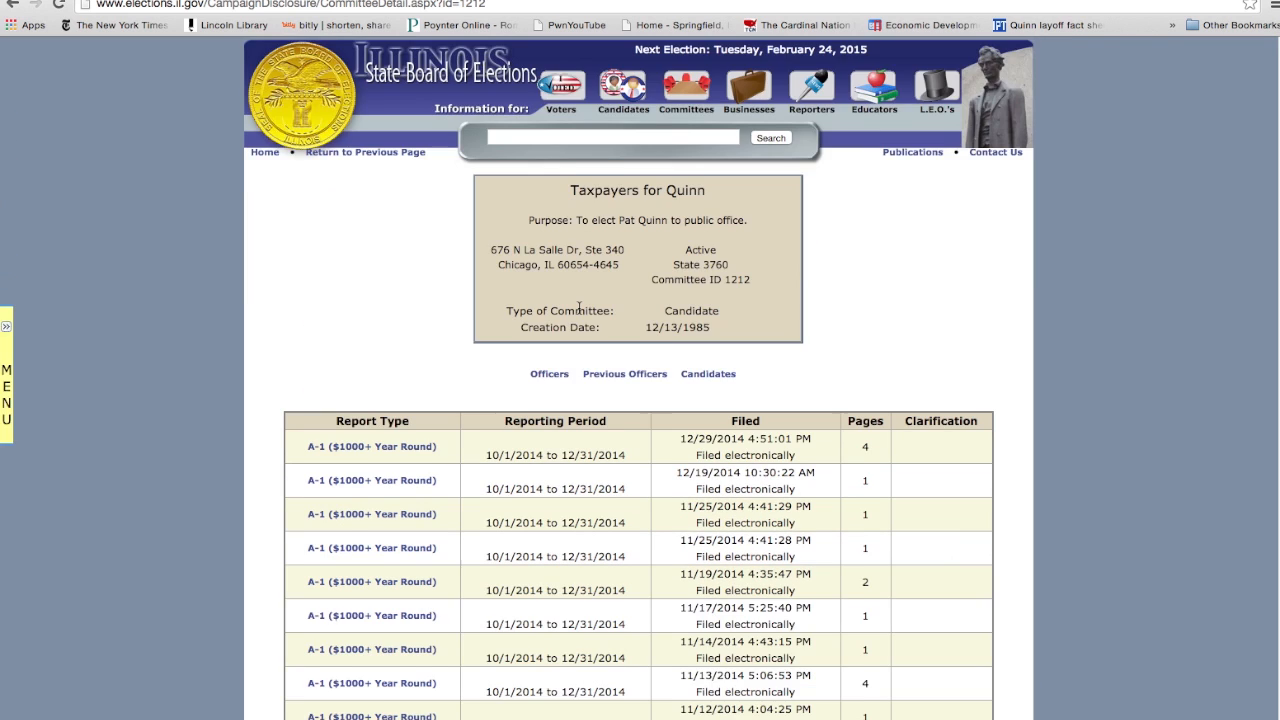
{"action": "scroll", "coordinate": [578, 313], "scroll_direction": "down", "scroll_amount": 4}
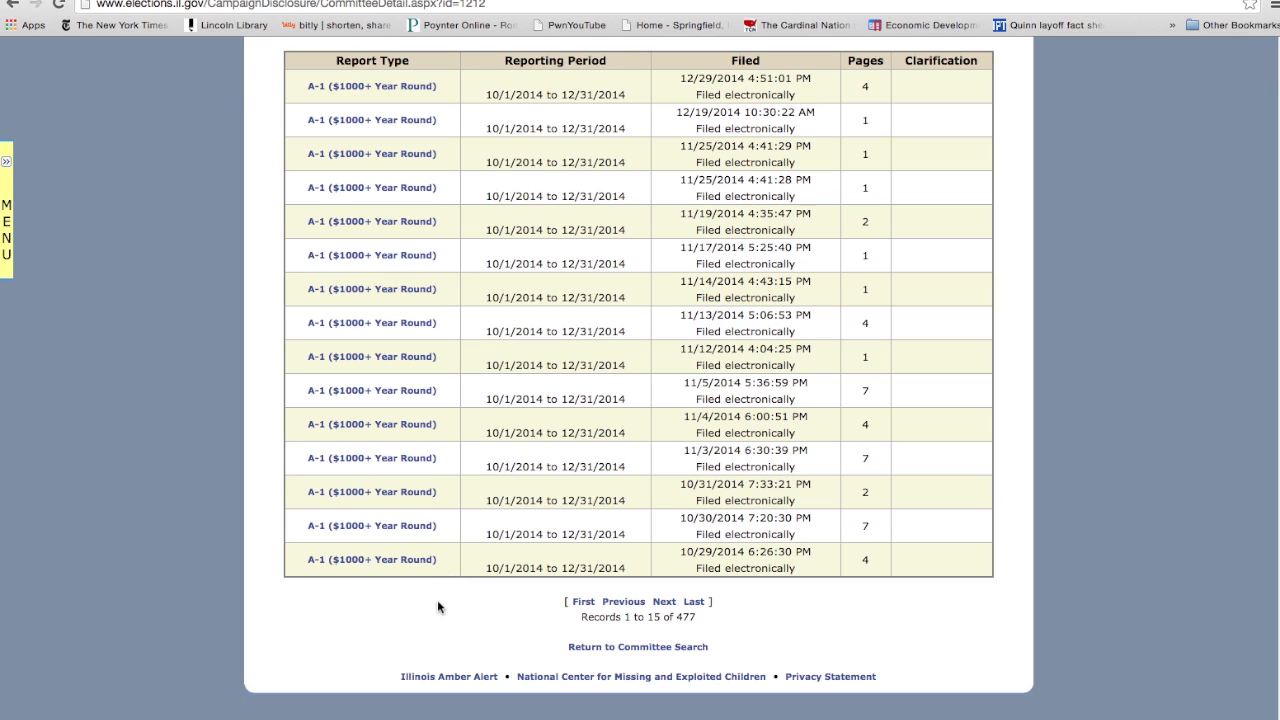
{"action": "left_click", "coordinate": [663, 603]}
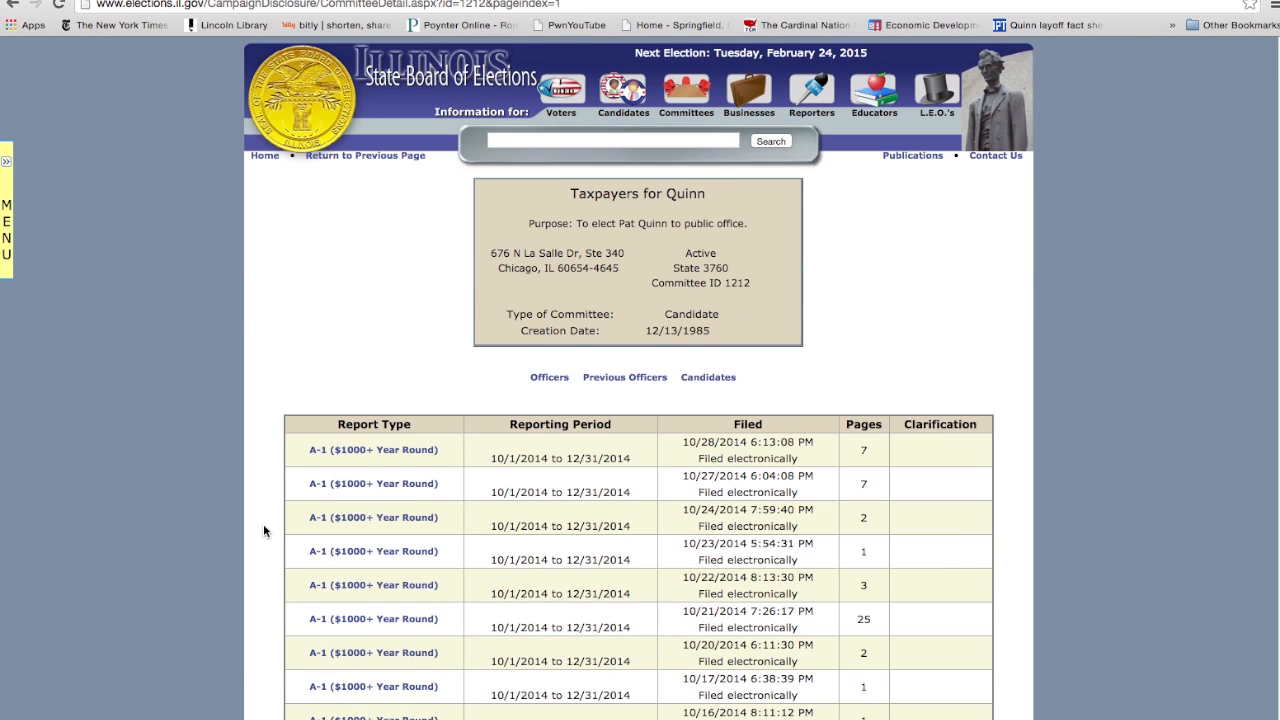
{"action": "scroll", "coordinate": [264, 530], "scroll_direction": "down", "scroll_amount": 3}
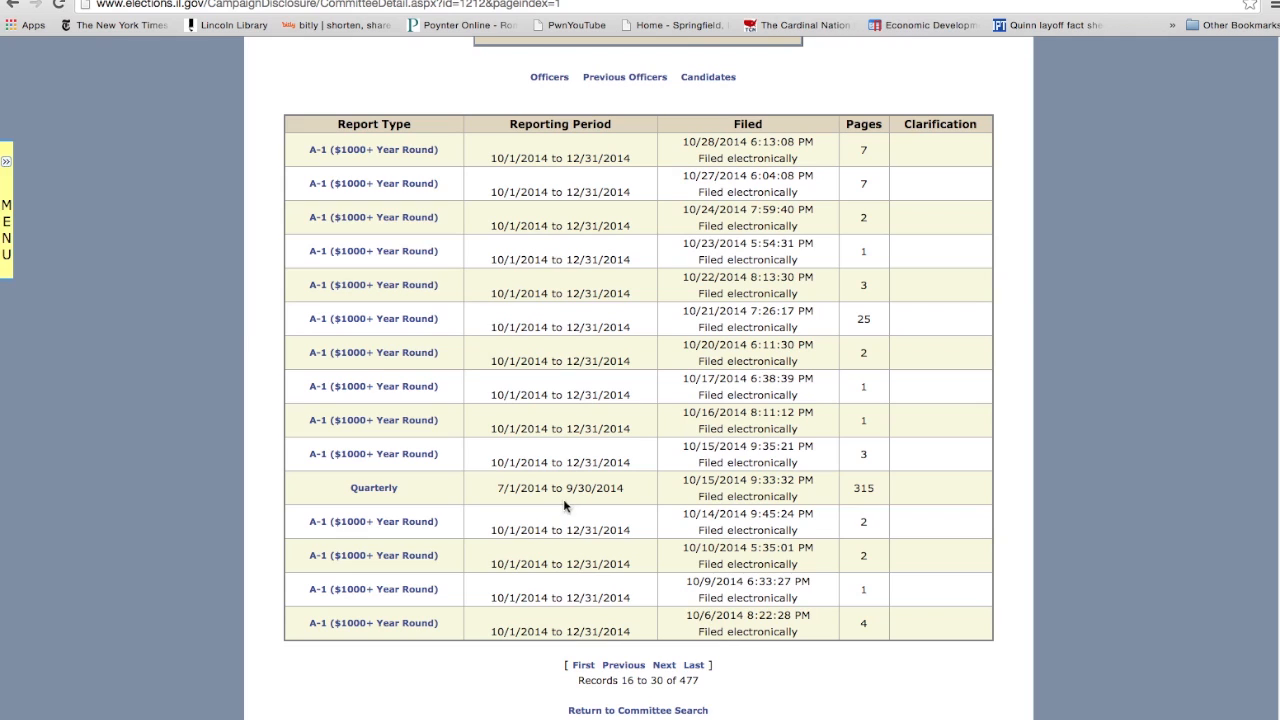
{"action": "left_click", "coordinate": [373, 488]}
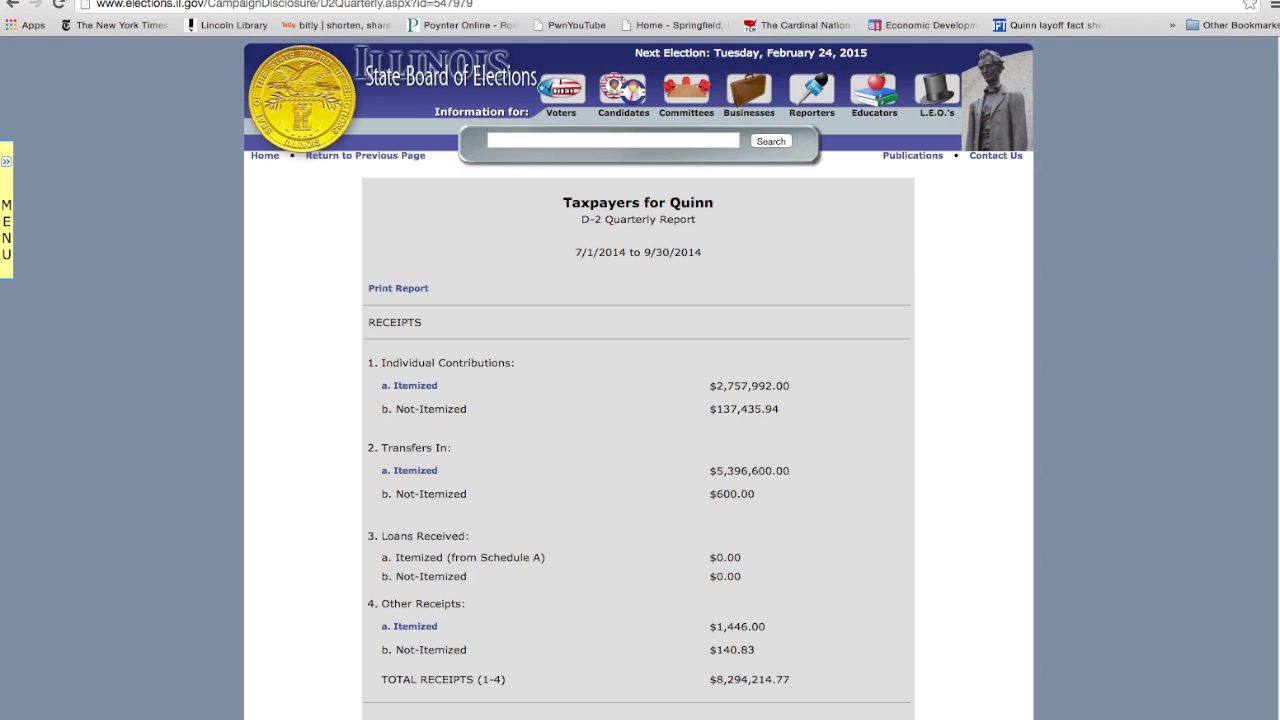
- Review the quarterly report's receipts and expenditures, and open the itemized list under section 8, Expenditures
{"action": "scroll", "coordinate": [1274, 251], "scroll_direction": "down", "scroll_amount": 3}
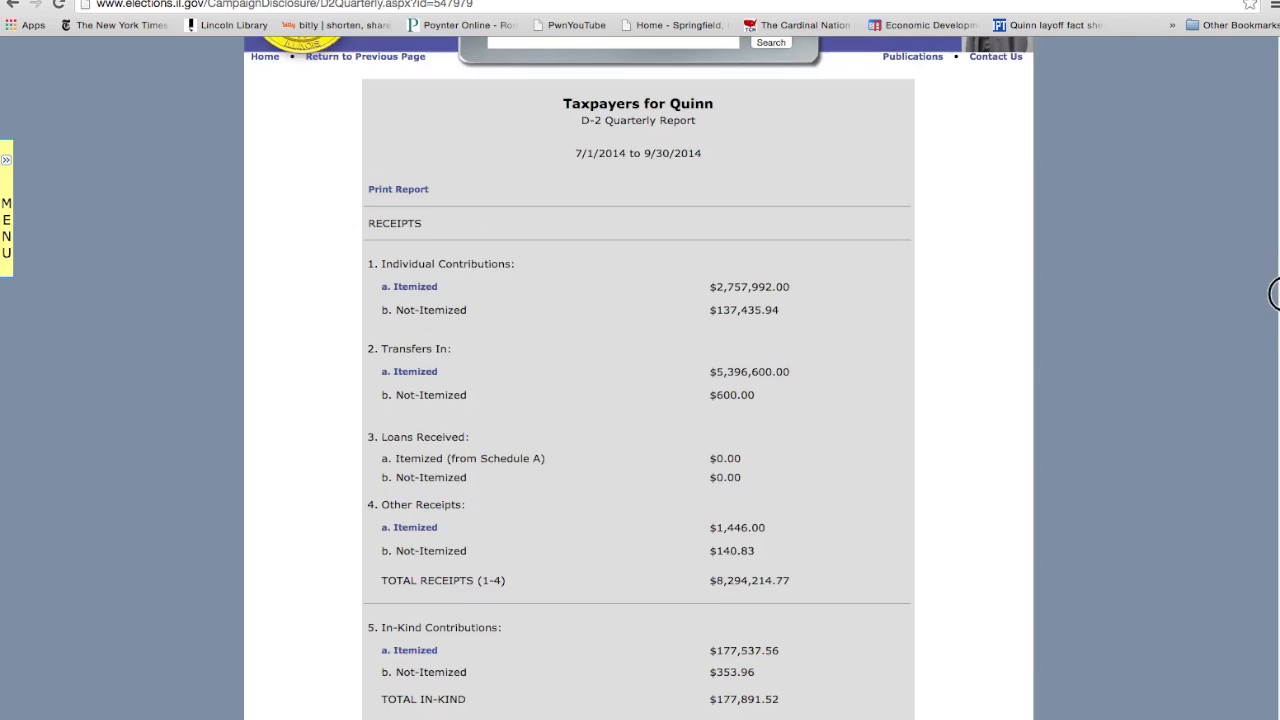
{"action": "scroll", "coordinate": [1275, 311], "scroll_direction": "down", "scroll_amount": 2}
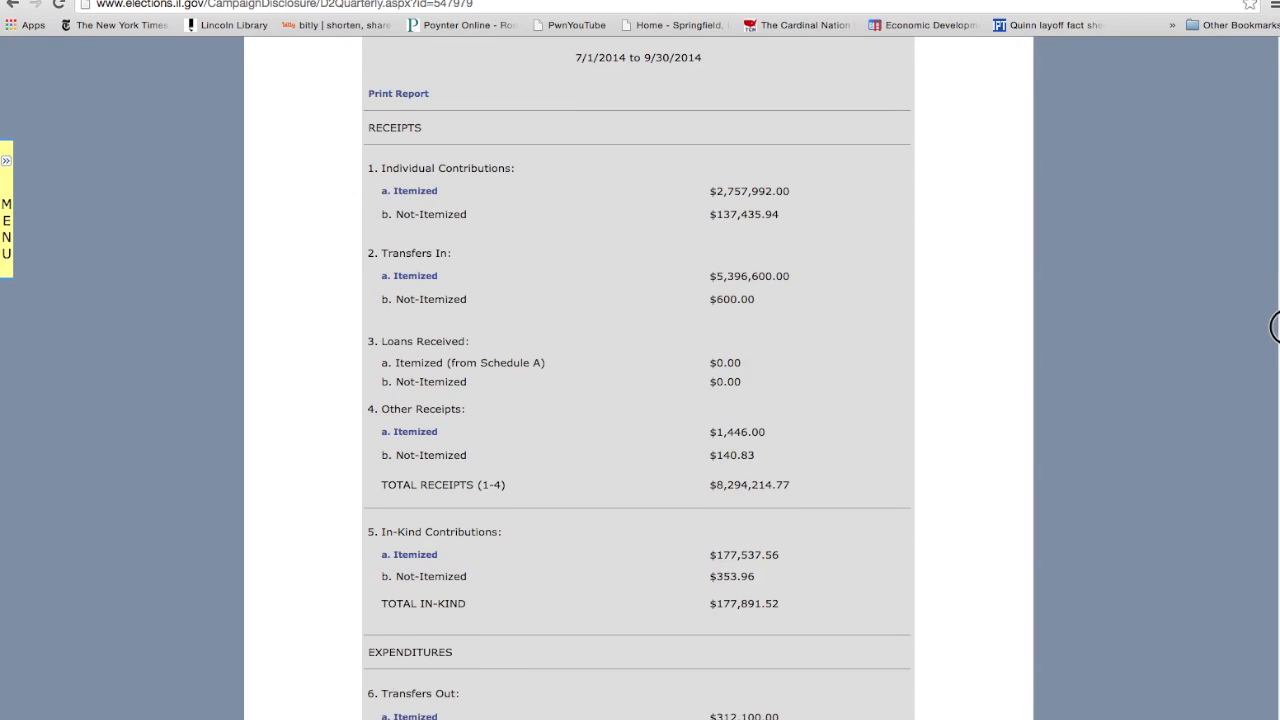
{"action": "scroll", "coordinate": [1275, 335], "scroll_direction": "down", "scroll_amount": 1}
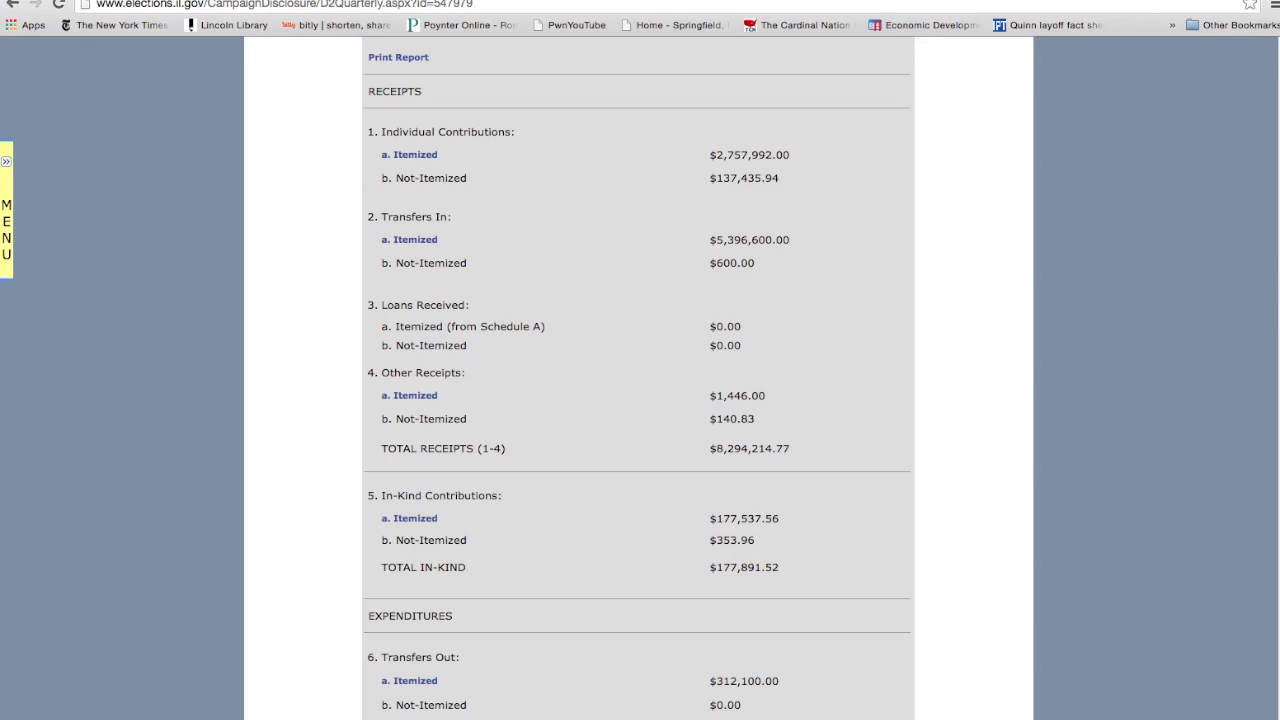
{"action": "scroll", "coordinate": [1275, 257], "scroll_direction": "down", "scroll_amount": 5}
{"action": "left_click_drag", "start_coordinate": [1275, 363], "coordinate": [1275, 437]}
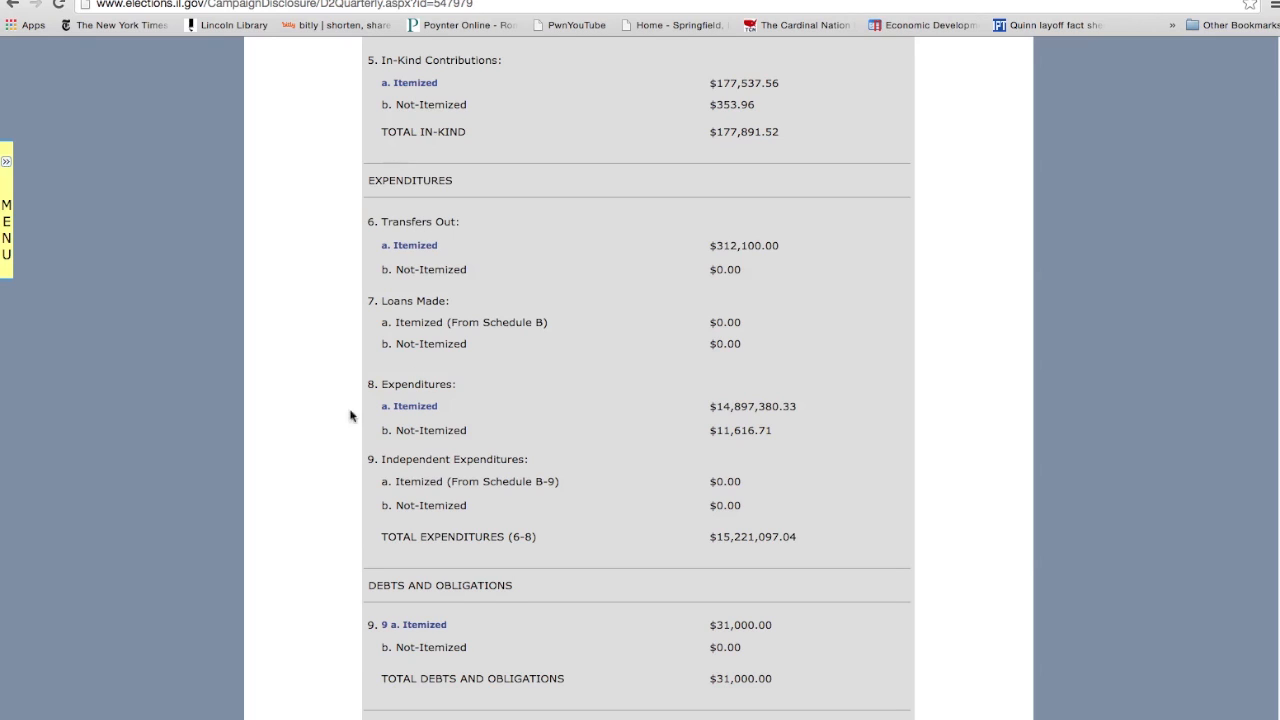
{"action": "left_click", "coordinate": [421, 407]}
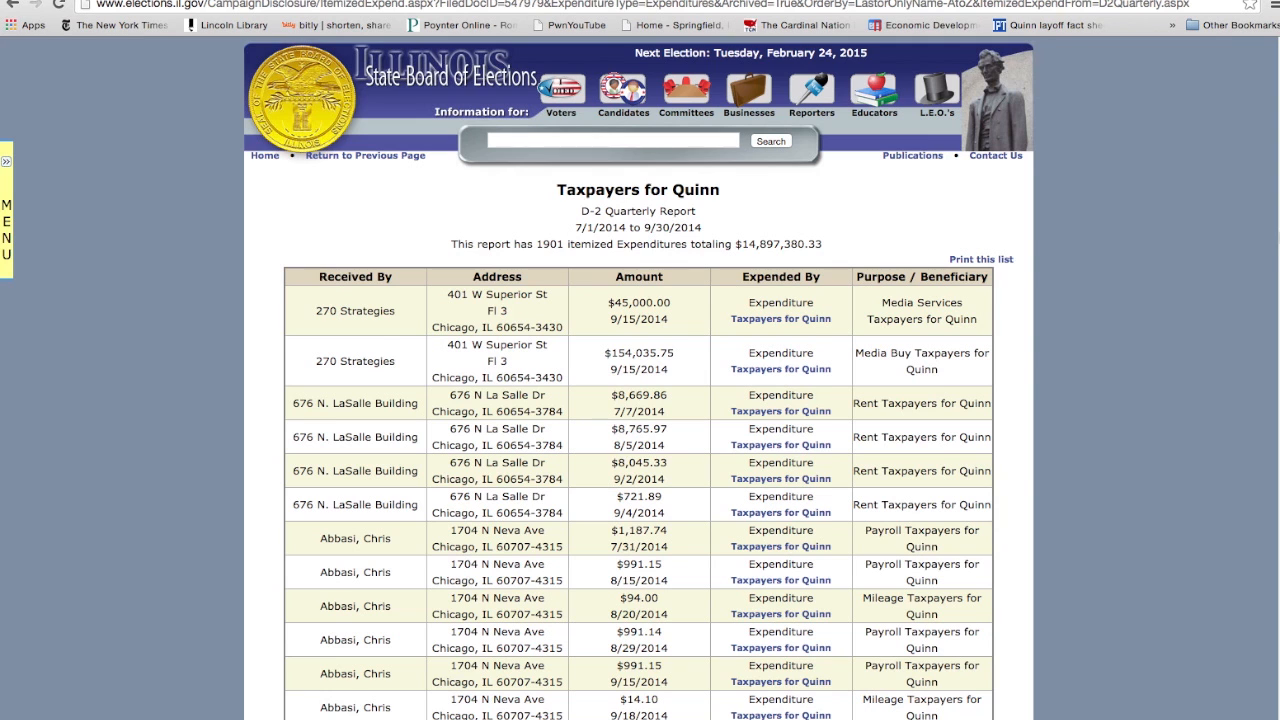
- Look through the first page of itemized expenditures and open the printable version of the whole list
{"action": "scroll", "coordinate": [1275, 243], "scroll_direction": "down", "scroll_amount": 10}
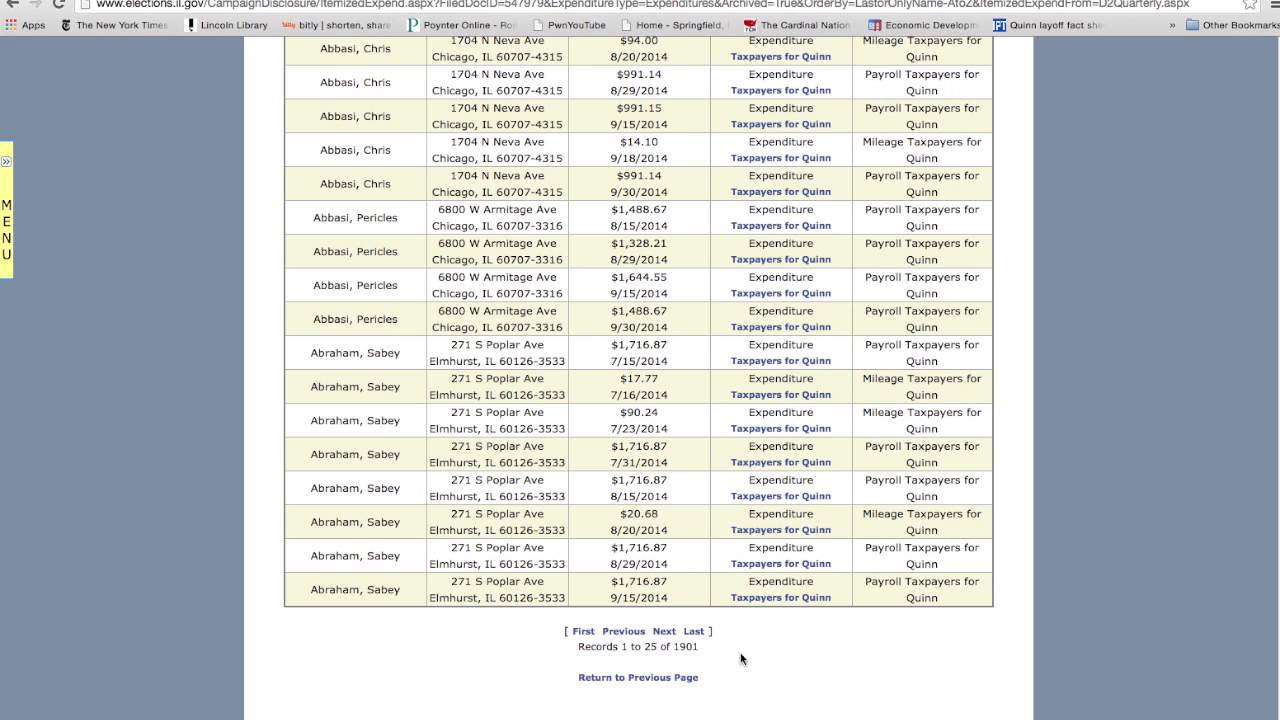
{"action": "scroll", "coordinate": [1275, 578], "scroll_direction": "up", "scroll_amount": 1}
{"action": "scroll", "coordinate": [1275, 578], "scroll_direction": "up", "scroll_amount": 10}
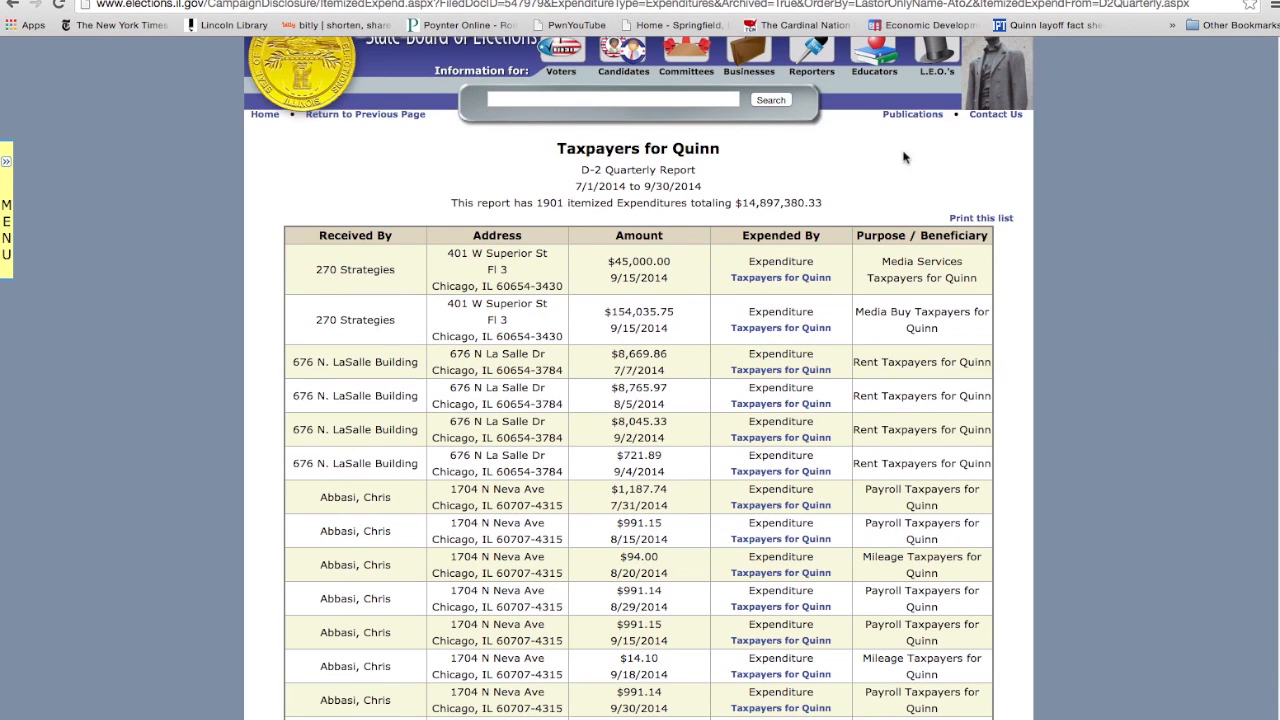
{"action": "left_click", "coordinate": [968, 220]}
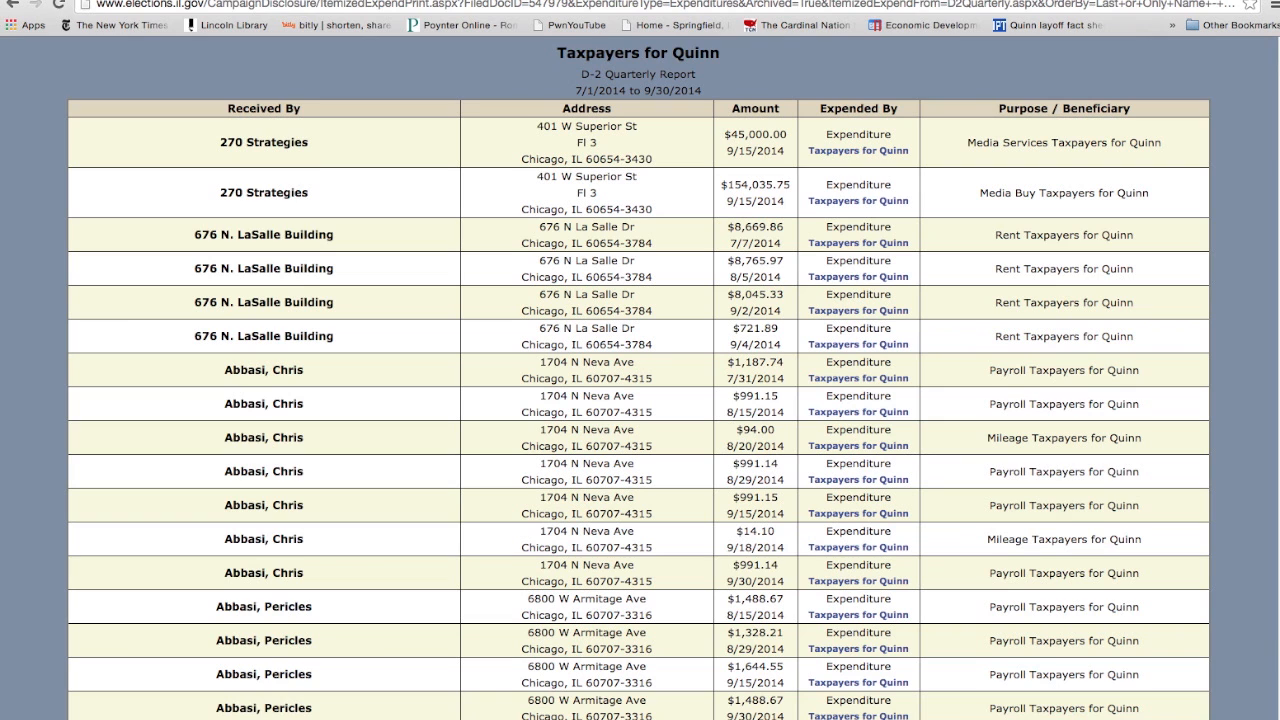
- Select the entire contents of the printable expenditure list
{"action": "mouse_move", "coordinate": [1276, 50]}
{"action": "left_mouse_down"}
{"action": "mouse_move", "coordinate": [1276, 77]}
{"action": "mouse_move", "coordinate": [1276, 48]}
{"action": "left_mouse_up"}
{"action": "left_click", "coordinate": [107, 142]}
{"action": "key", "text": "ctrl+a"}
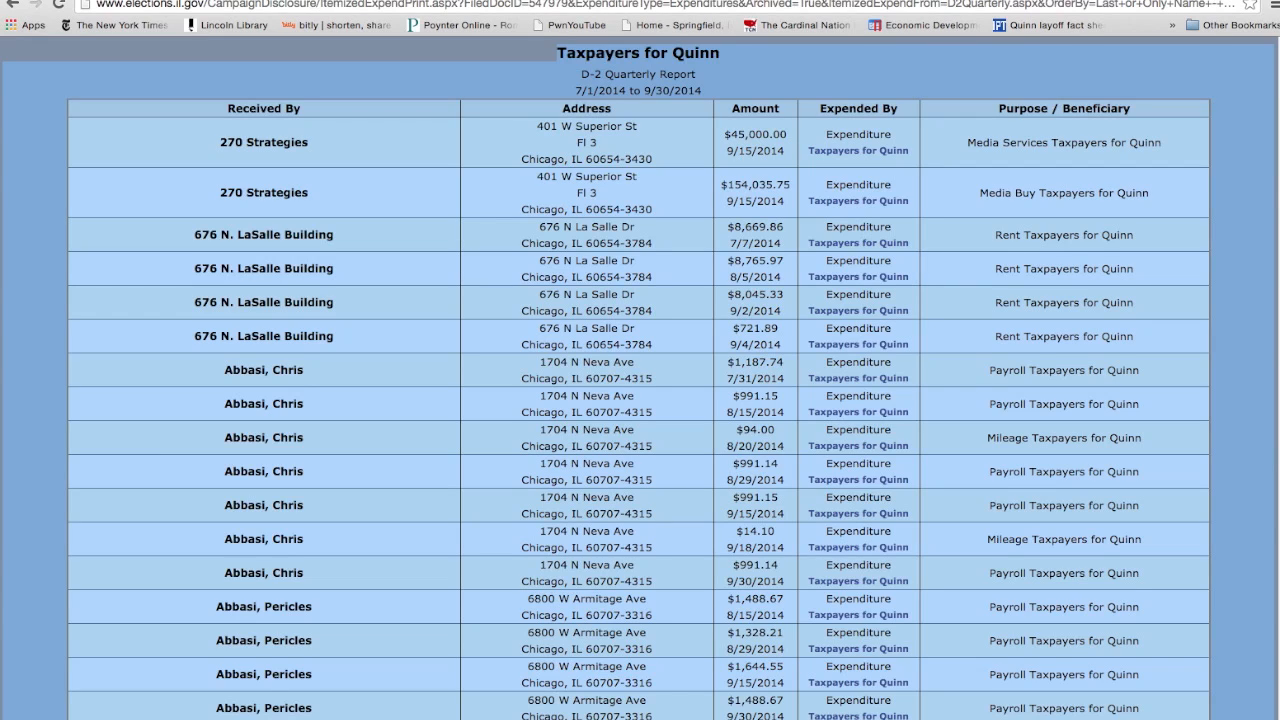
- Switch to Google Drive, create a spreadsheet named "Campaign expenditure exercise" and paste the copied expenditure list starting at cell A1
{"action": "left_click", "coordinate": [312, 0]}
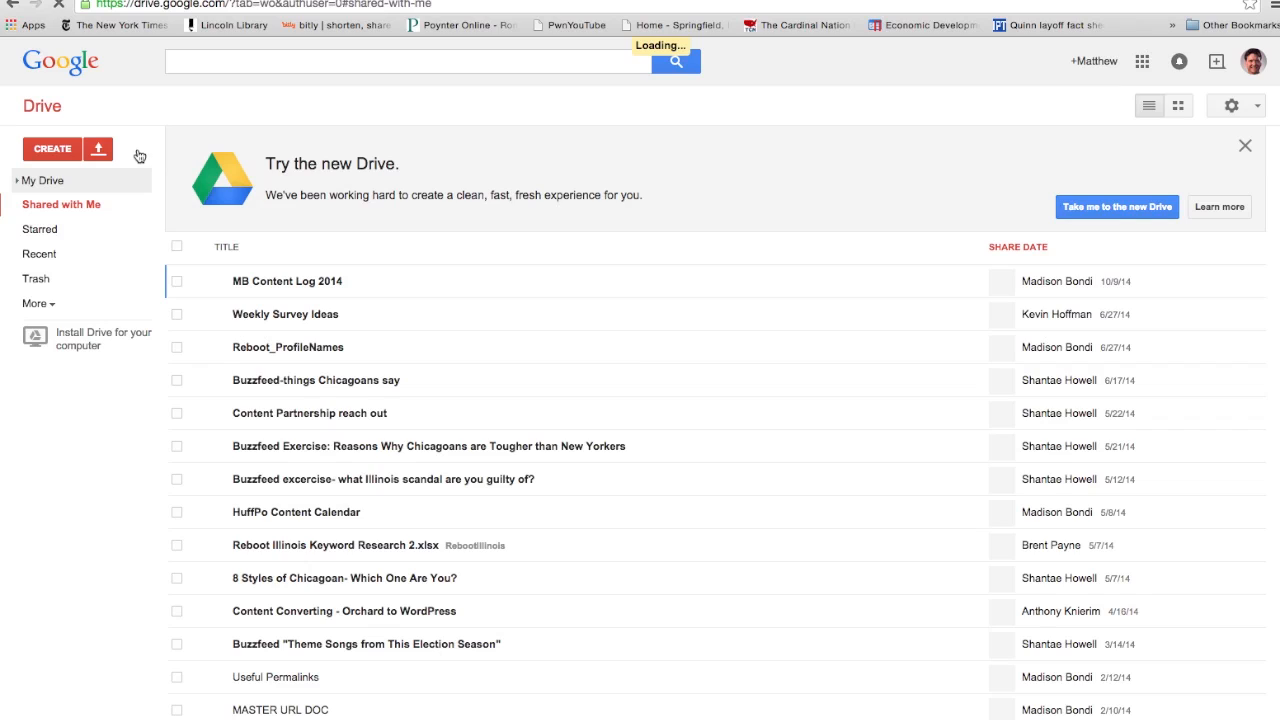
{"action": "left_click", "coordinate": [47, 145]}
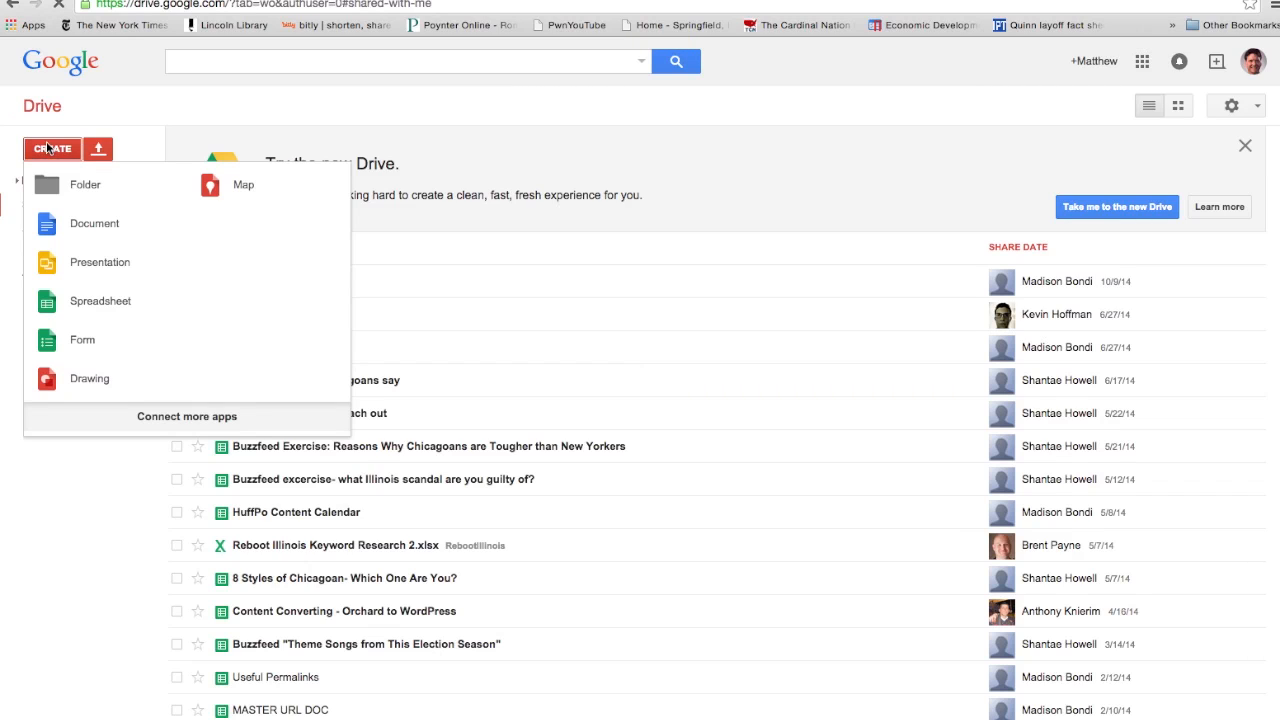
{"action": "left_click", "coordinate": [101, 305]}
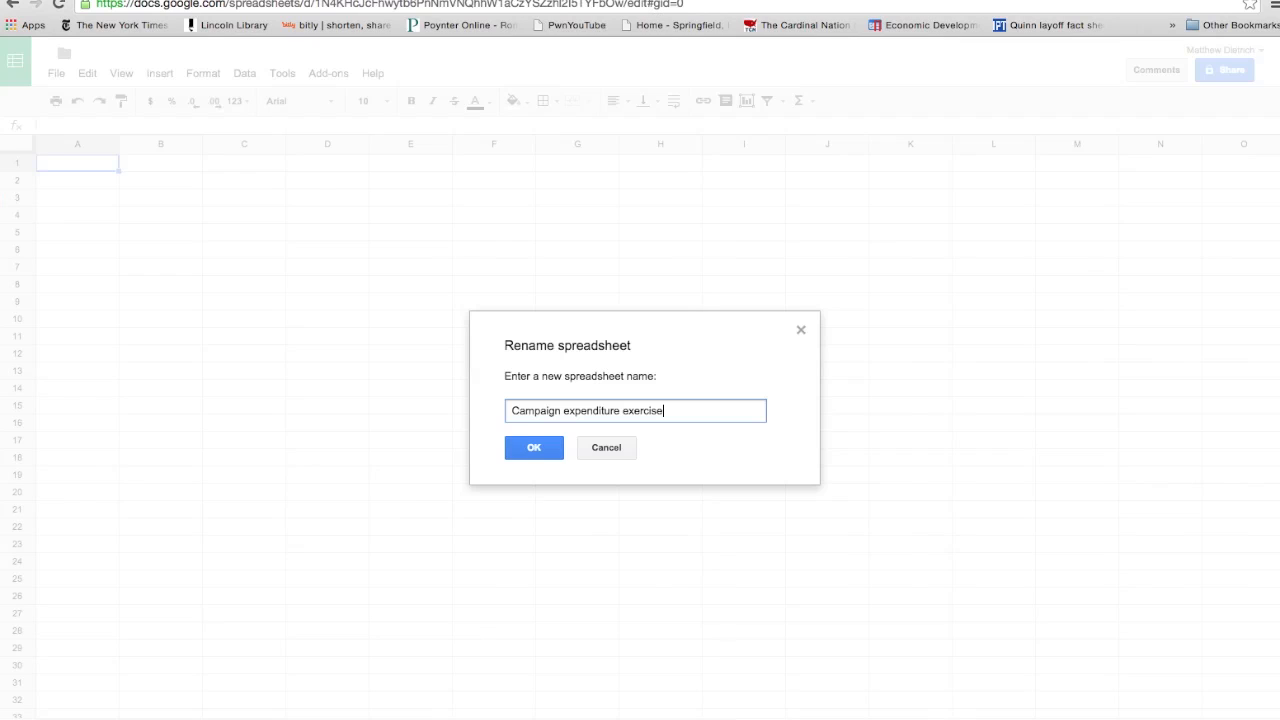
{"action": "left_click", "coordinate": [530, 450]}
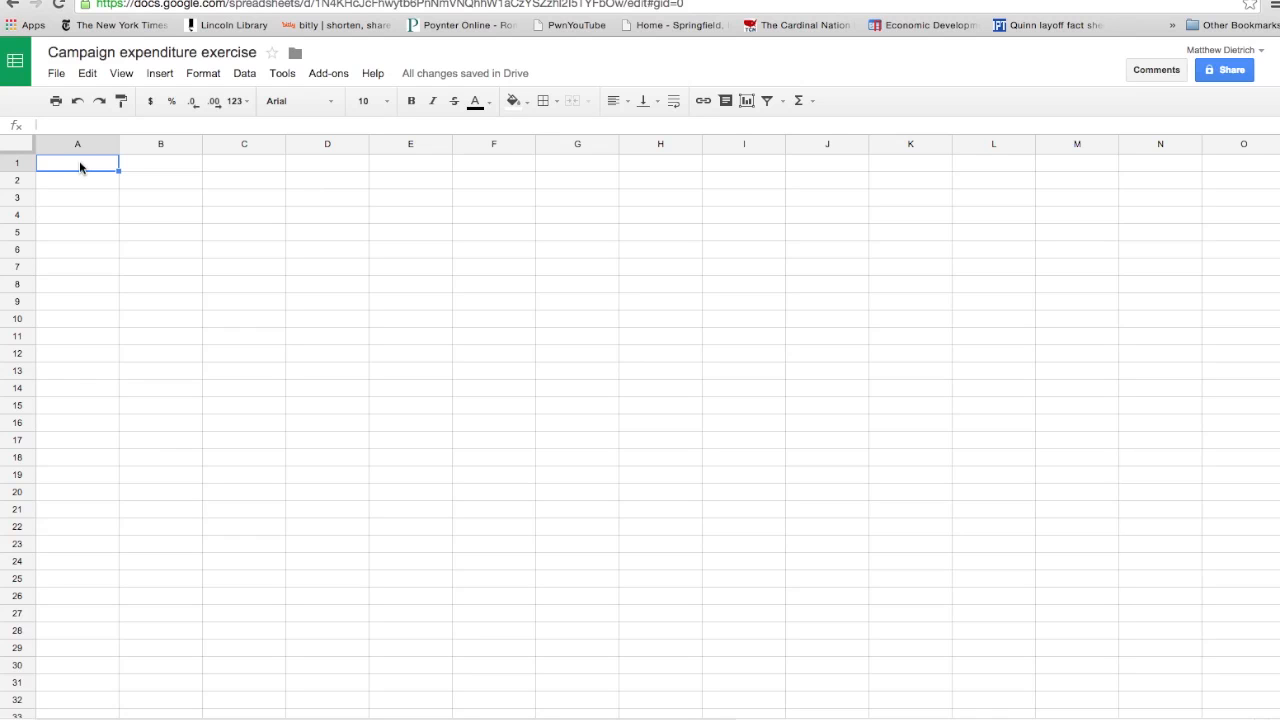
{"action": "key", "text": "ctrl+v"}
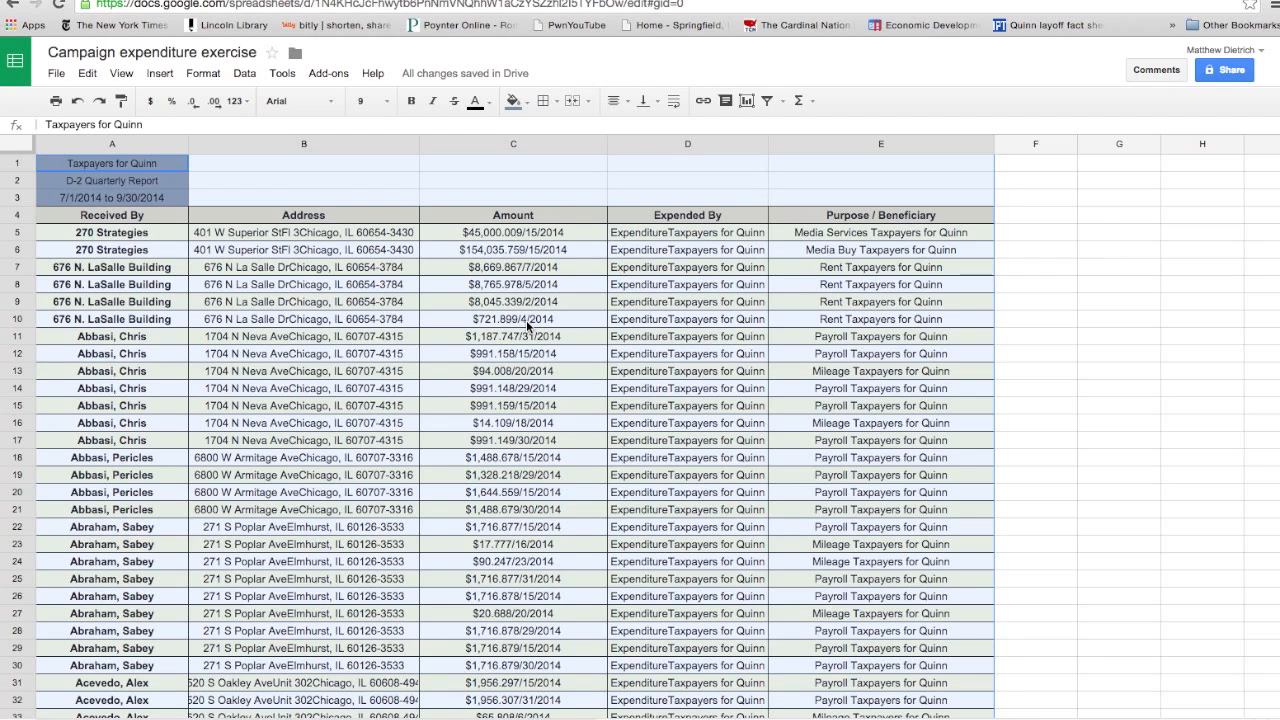
- Insert two blank columns directly after the Amount column
{"action": "left_click", "coordinate": [562, 218]}
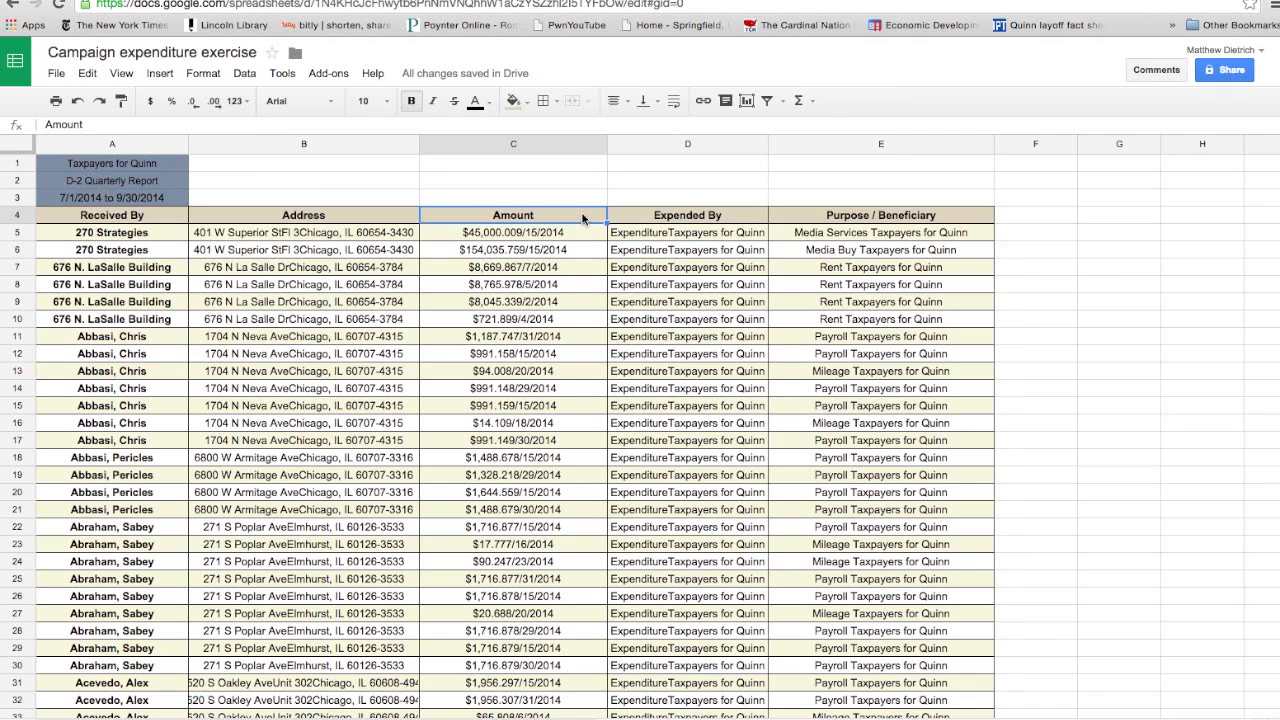
{"action": "left_click", "coordinate": [599, 147]}
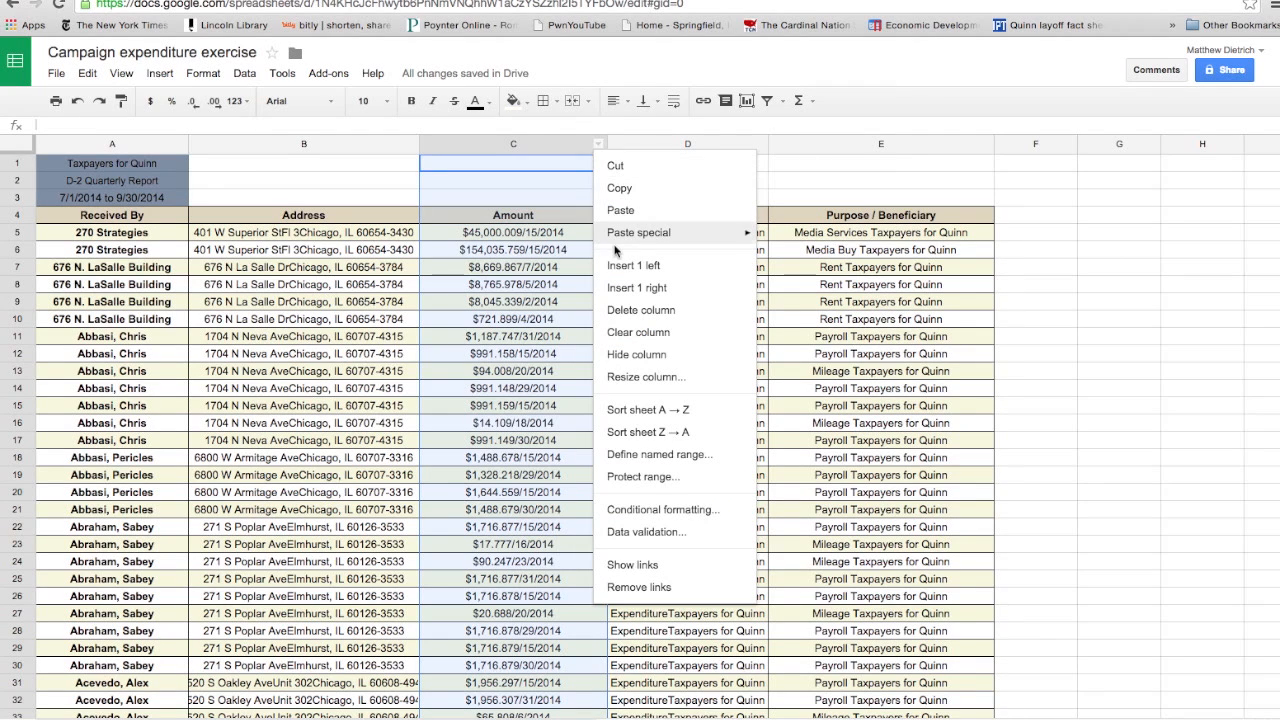
{"action": "left_click", "coordinate": [634, 293]}
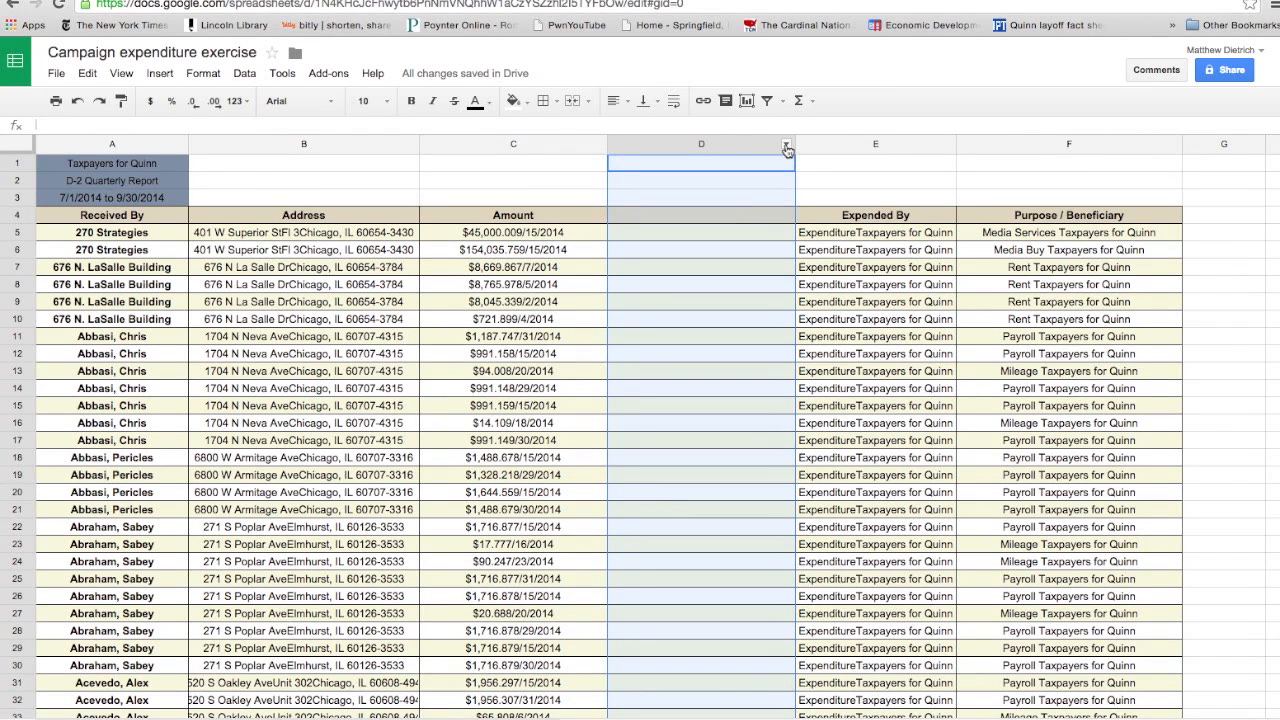
{"action": "left_click", "coordinate": [786, 145]}
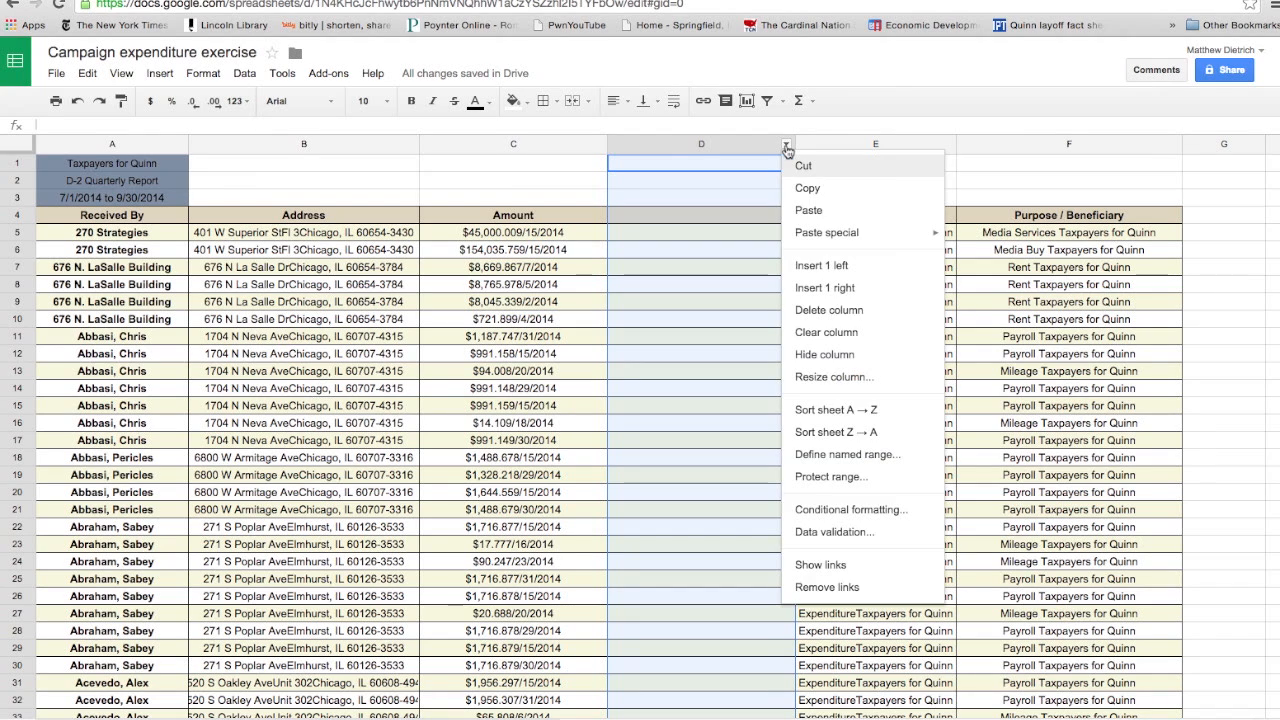
{"action": "left_click", "coordinate": [808, 288]}
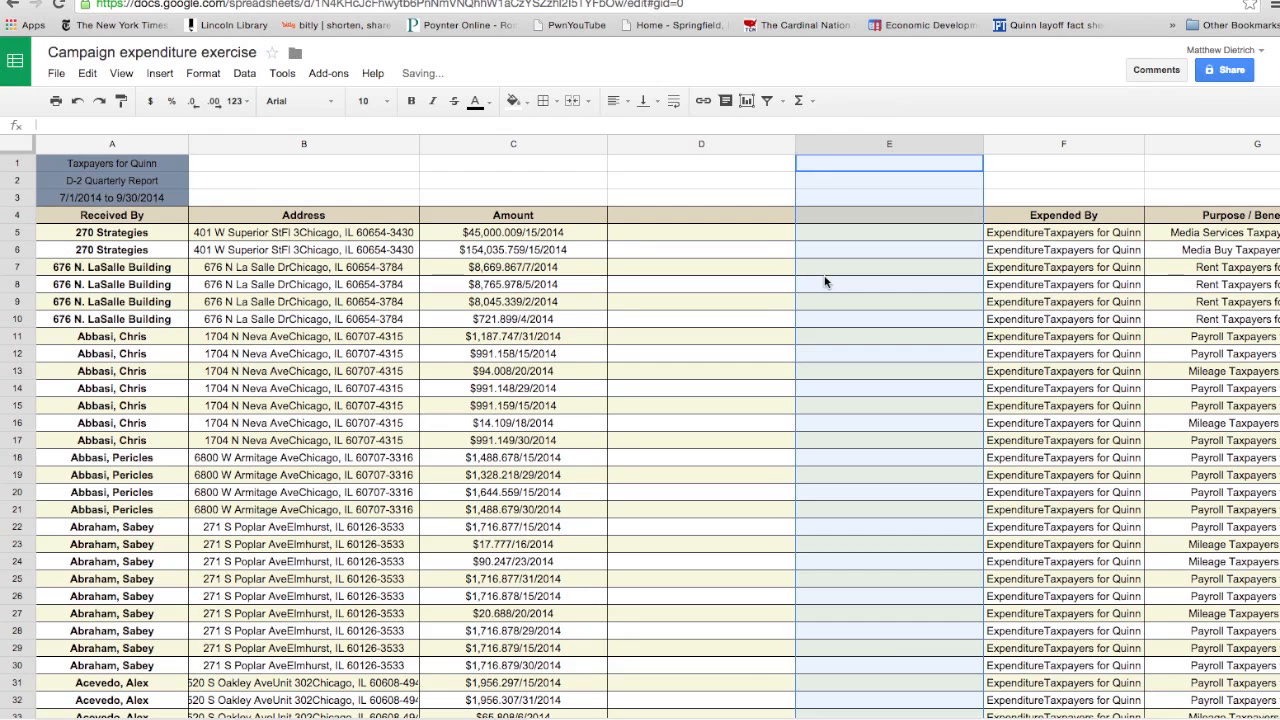
- Head the two blank columns in row 4 "amount 2" in D4 and "Date" in E4
{"action": "left_click", "coordinate": [576, 237]}
{"action": "left_click", "coordinate": [574, 219]}
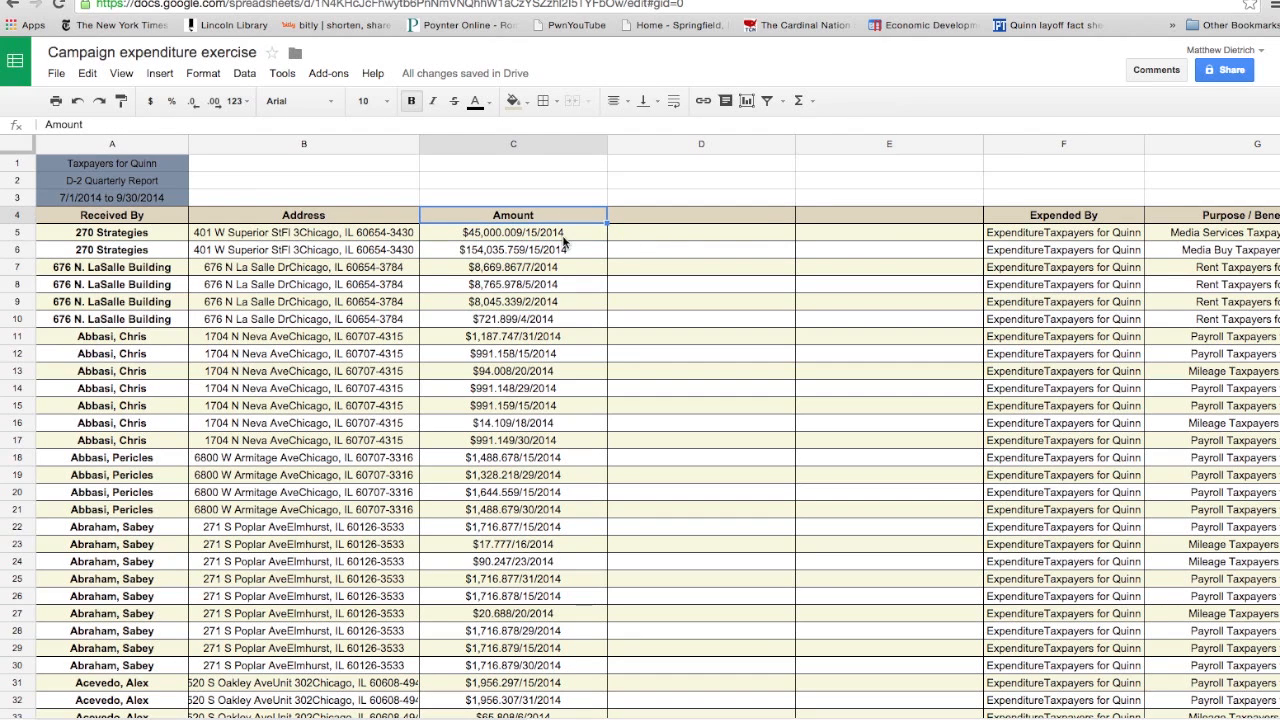
{"action": "left_click", "coordinate": [676, 218]}
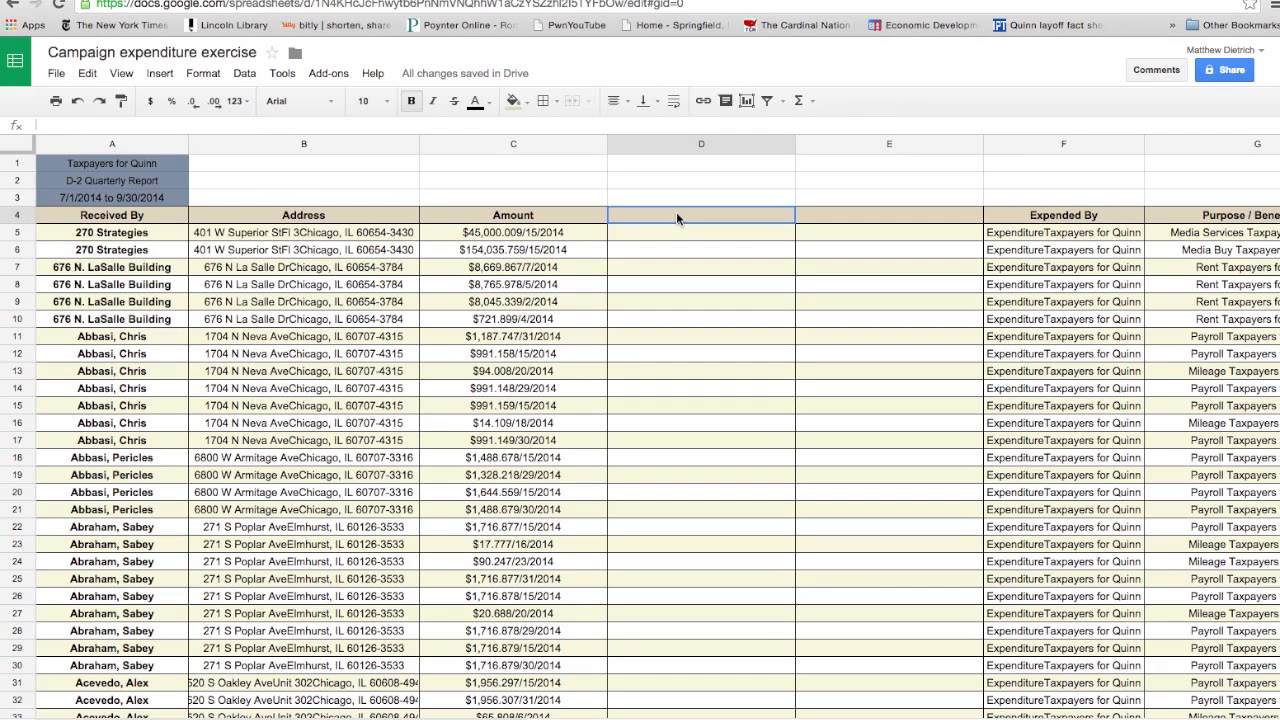
{"action": "double_click", "coordinate": [676, 218]}
{"action": "type", "text": "amount 2"}
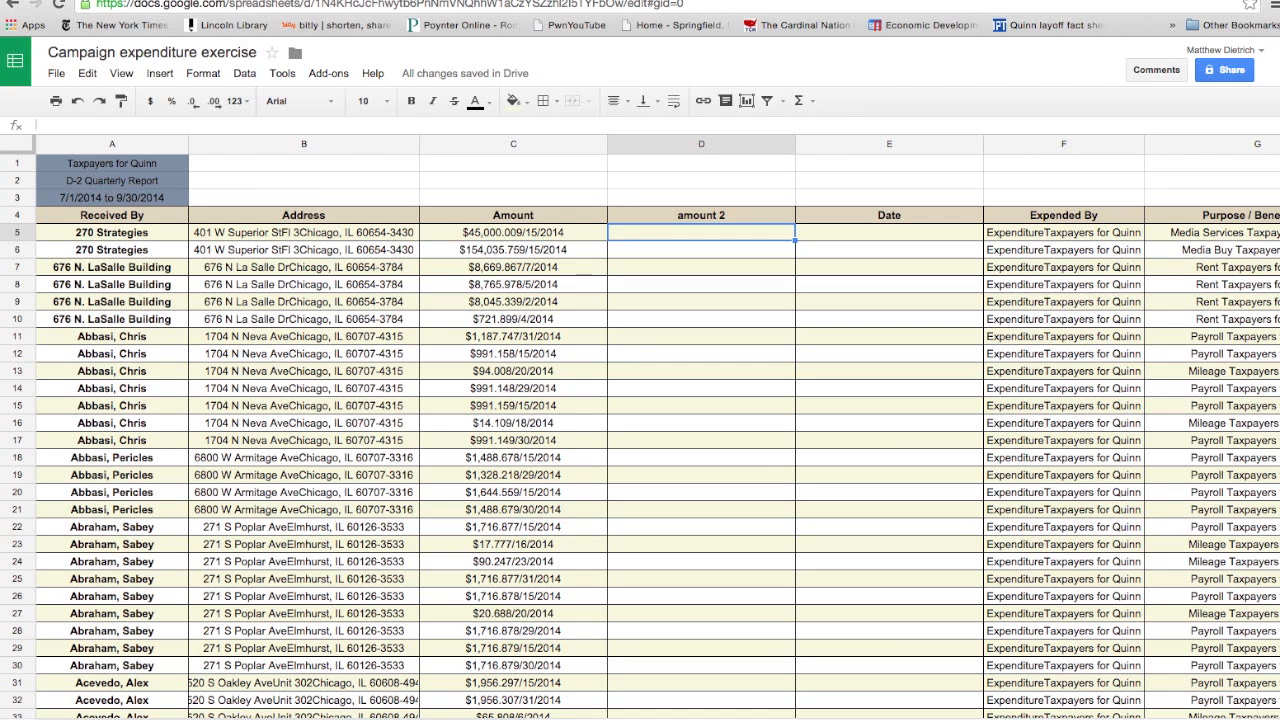
{"action": "key", "text": "Return"}
- Enter the formula =split(C5,".") in D5 to separate the amount at its decimal point
{"action": "type", "text": "="}
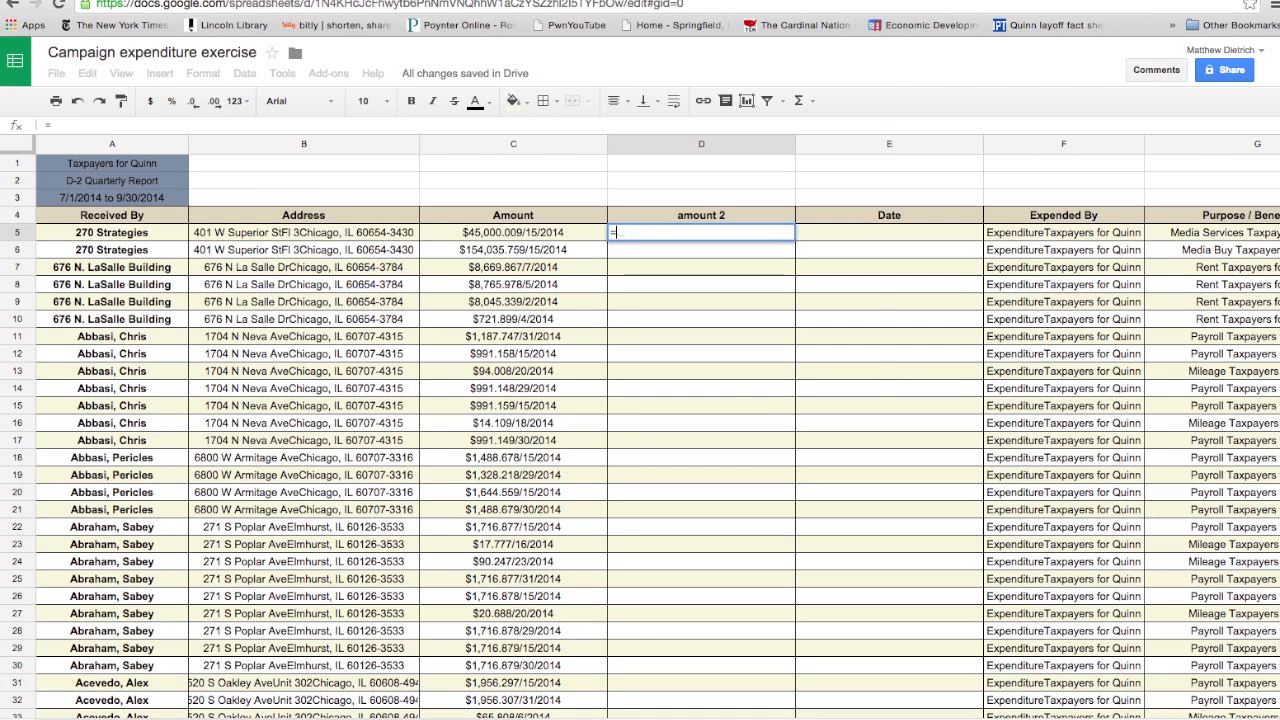
{"action": "type", "text": "split"}
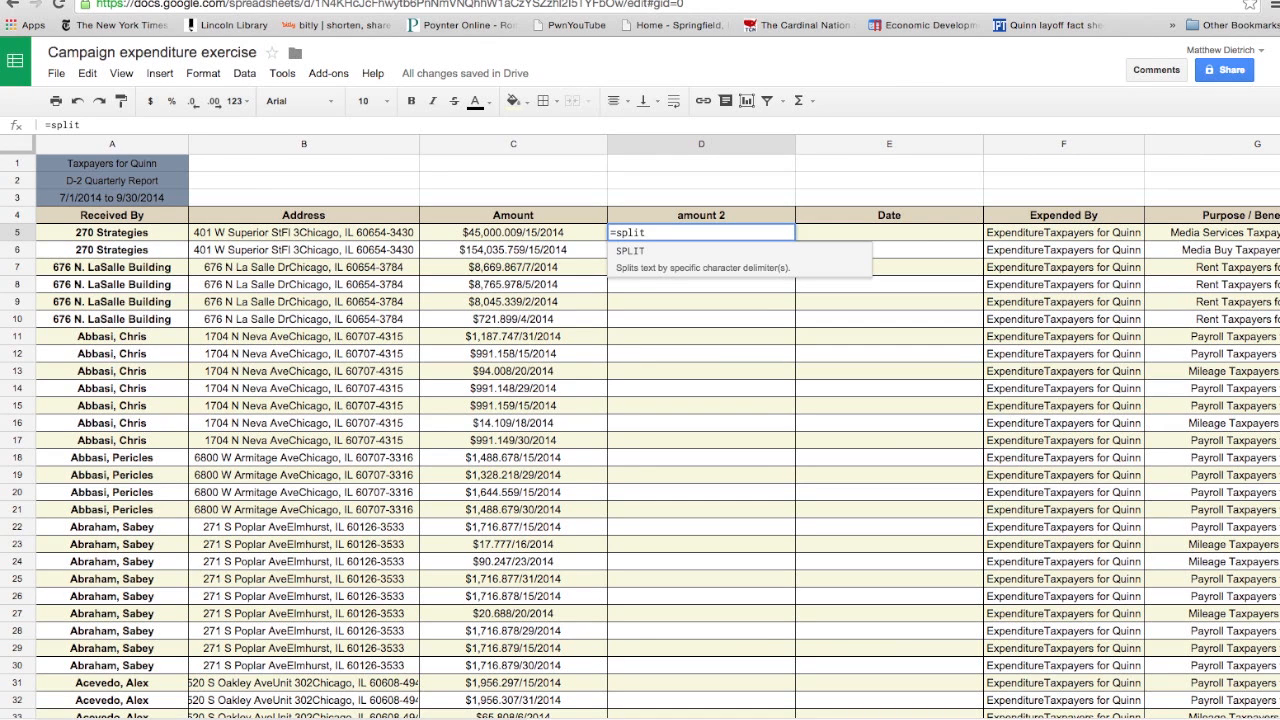
{"action": "type", "text": "("}
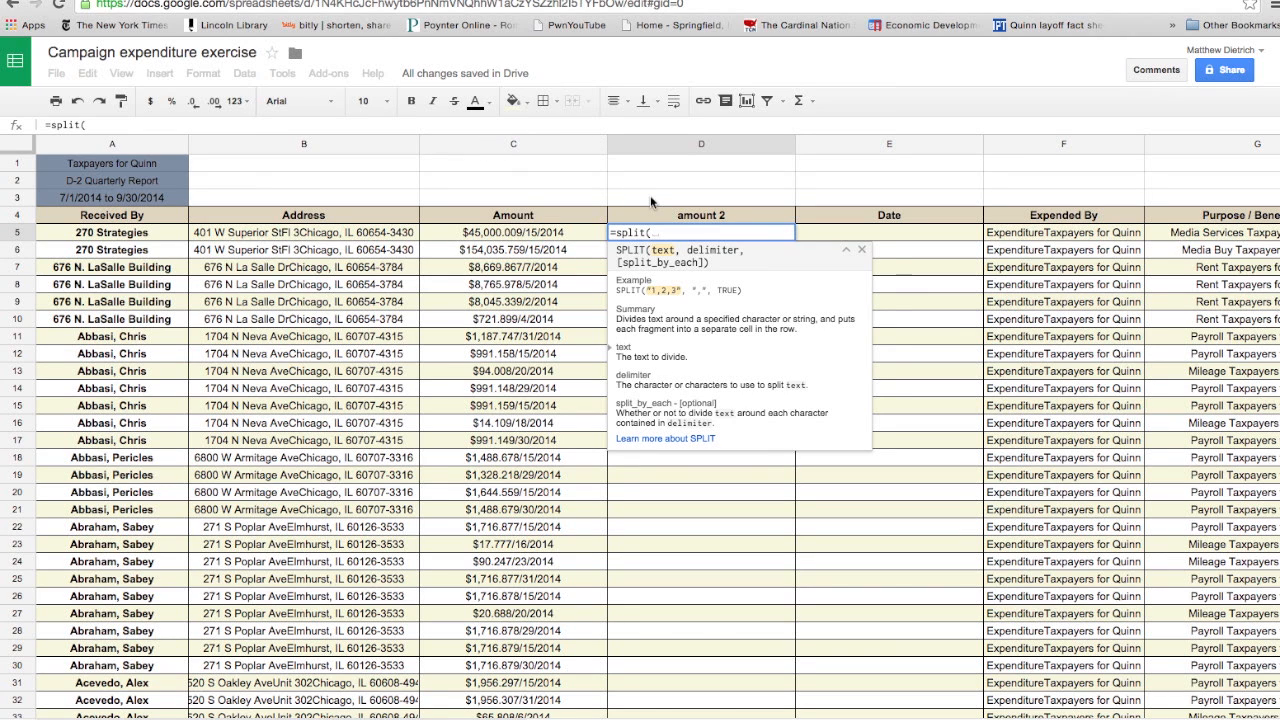
{"action": "type", "text": "C"}
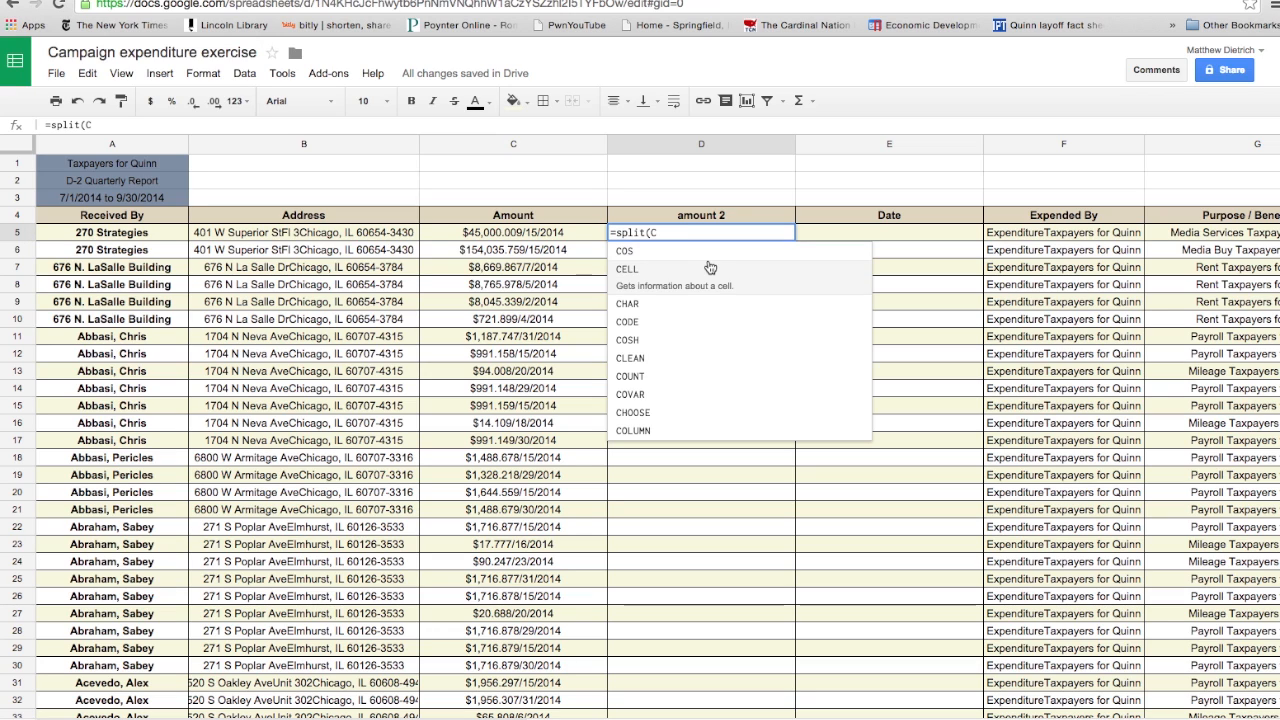
{"action": "type", "text": "5"}
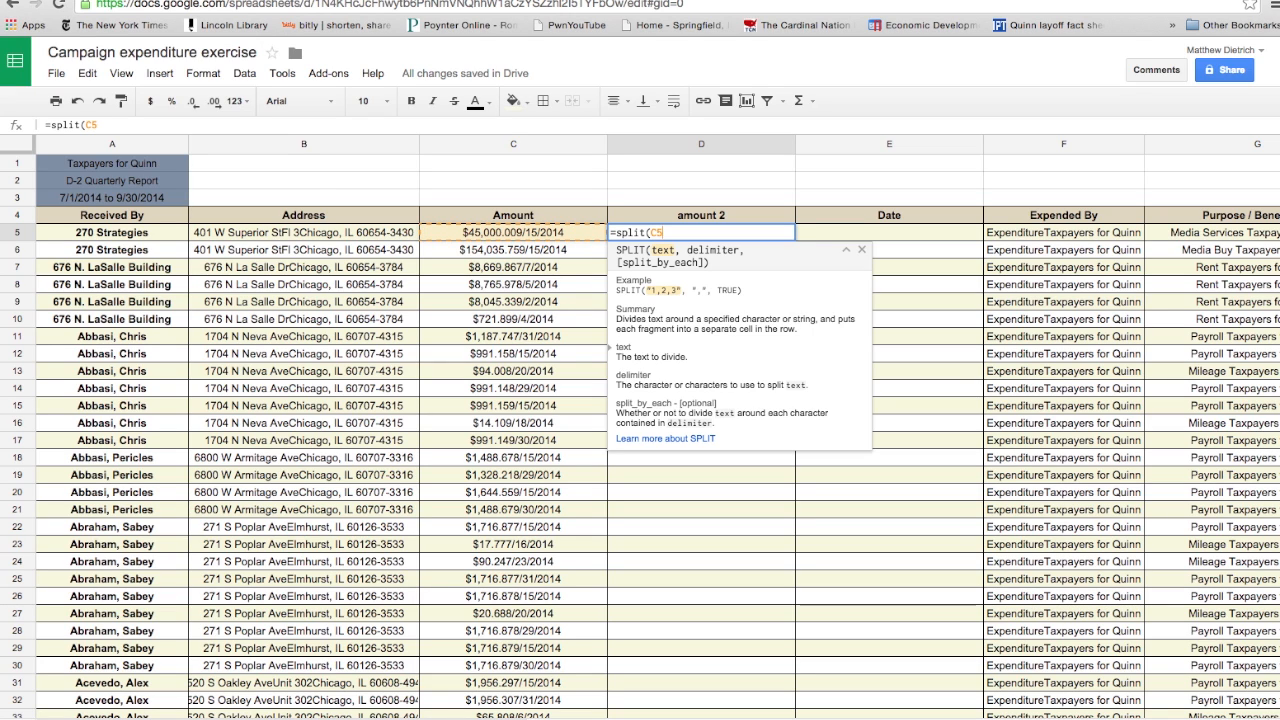
{"action": "type", "text": ","}
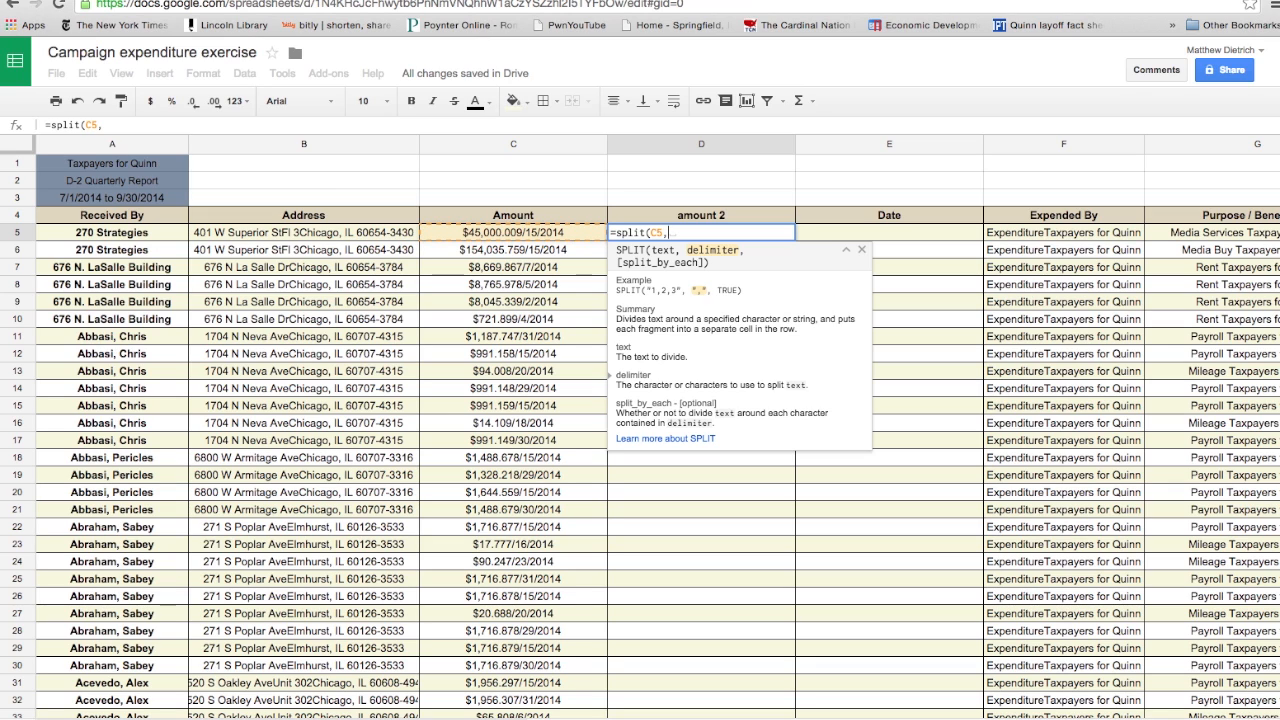
{"action": "type", "text": "\""}
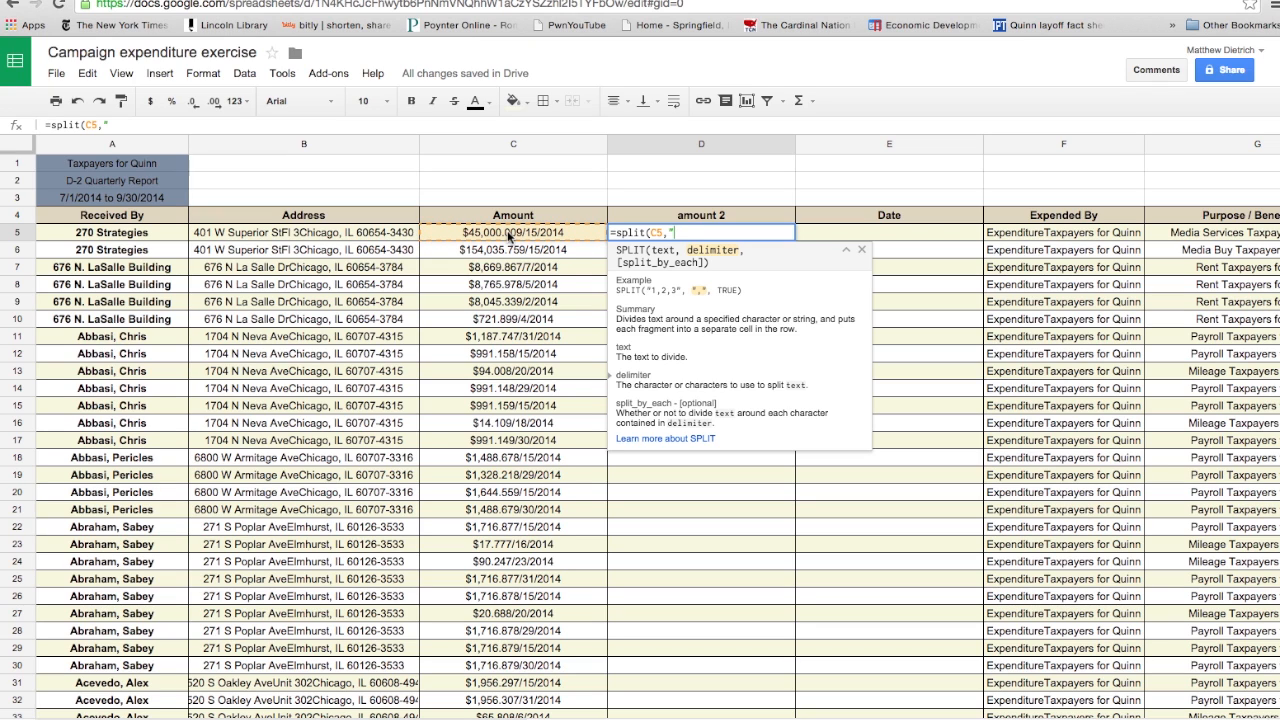
{"action": "type", "text": ".\")"}
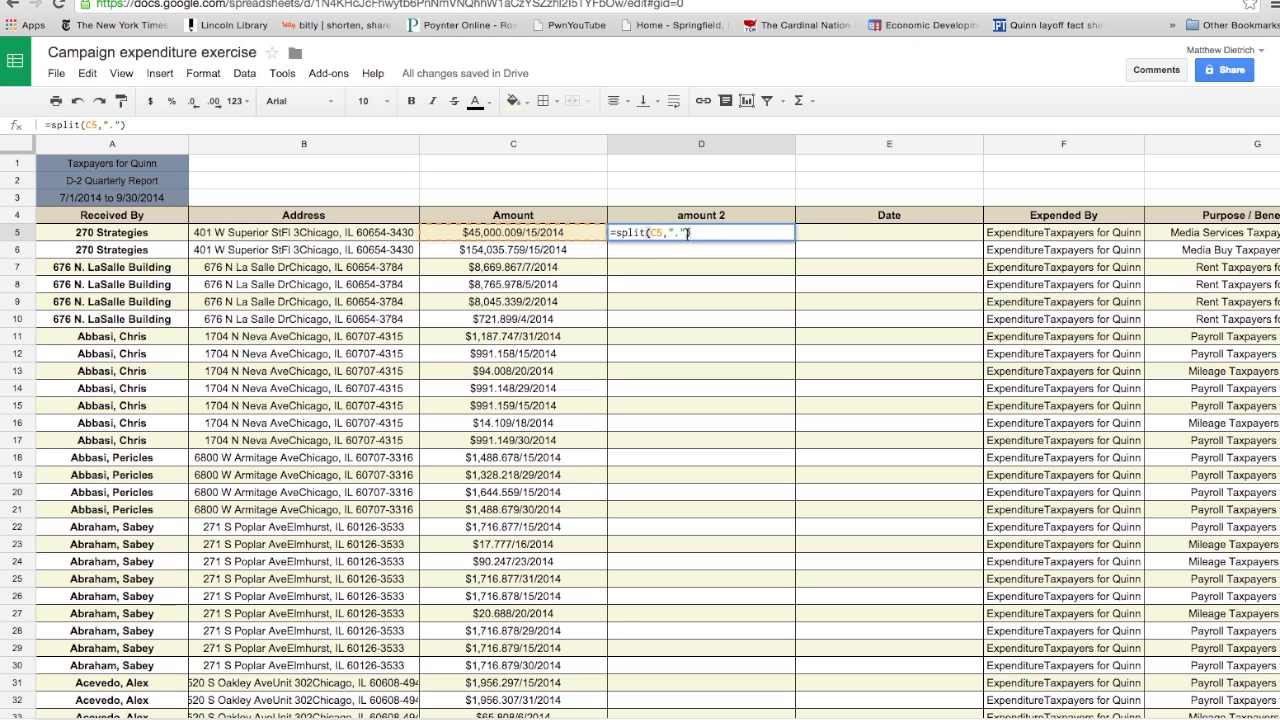
{"action": "left_click", "coordinate": [840, 236]}
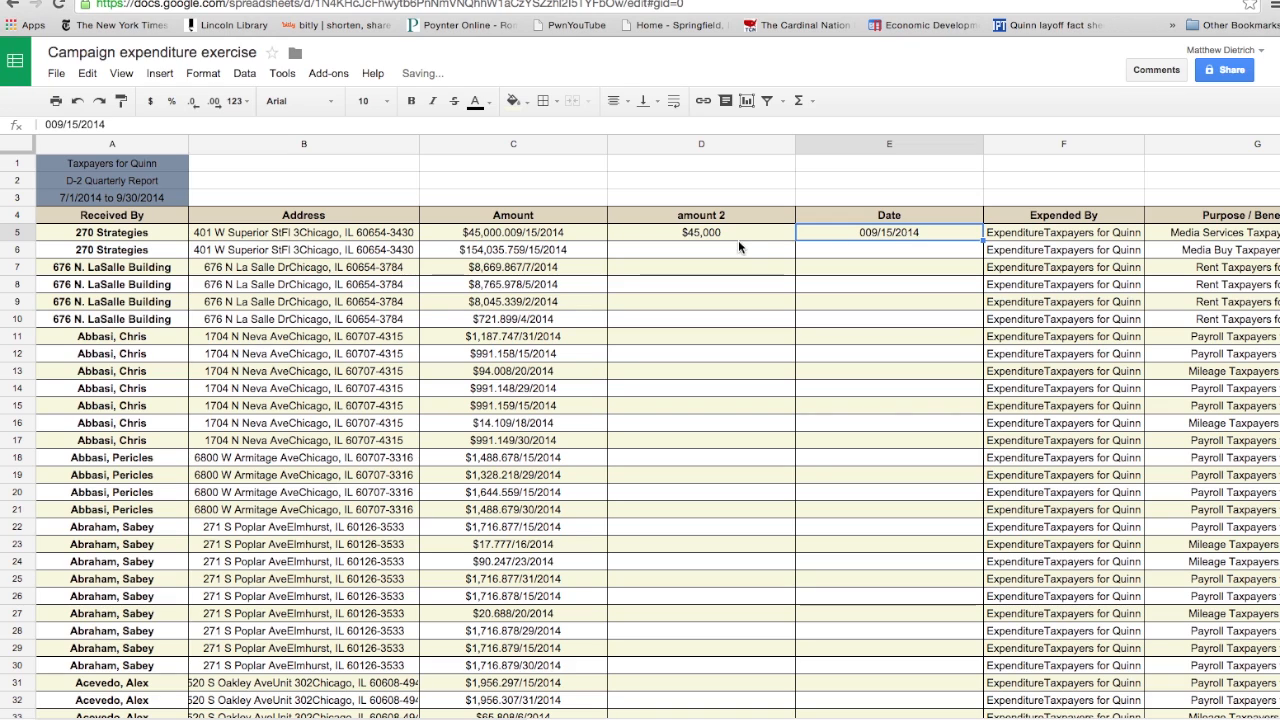
- Fill the split formula from D5 down the amount 2 column to the end of the expenditure list
{"action": "left_click", "coordinate": [743, 232]}
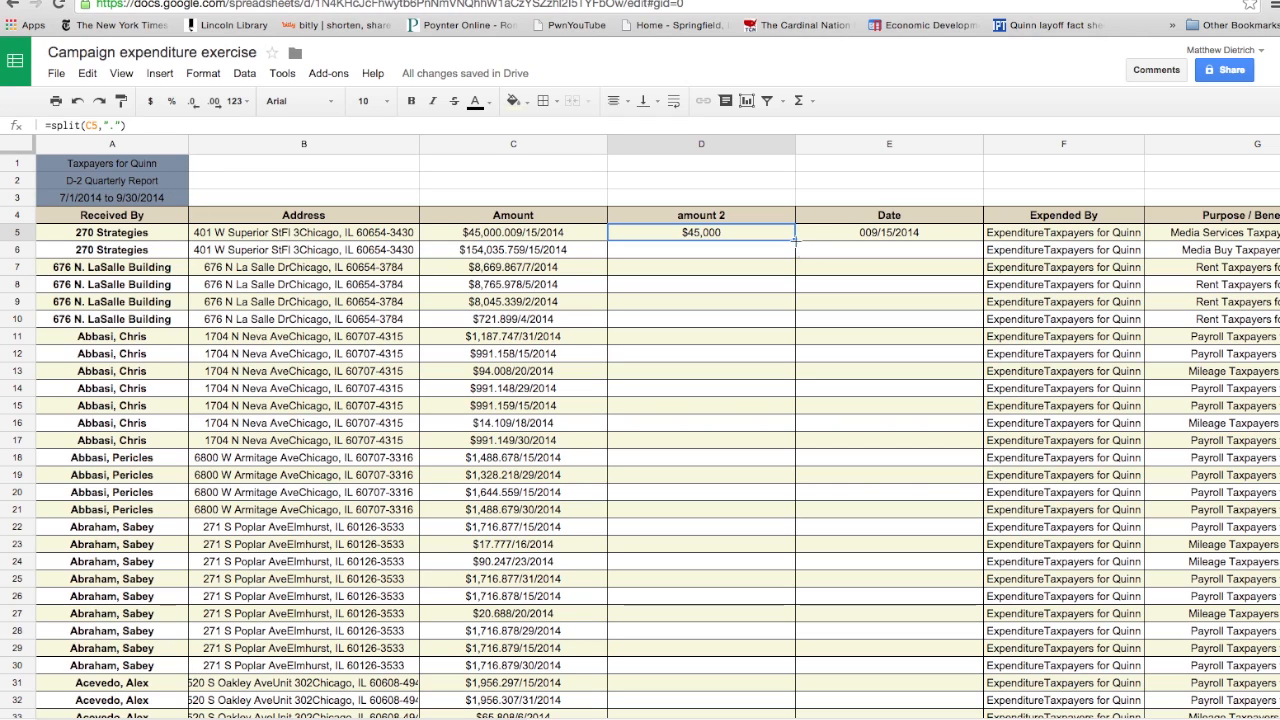
{"action": "left_click", "coordinate": [795, 240]}
{"action": "left_click_drag", "start_coordinate": [795, 240], "coordinate": [766, 719]}
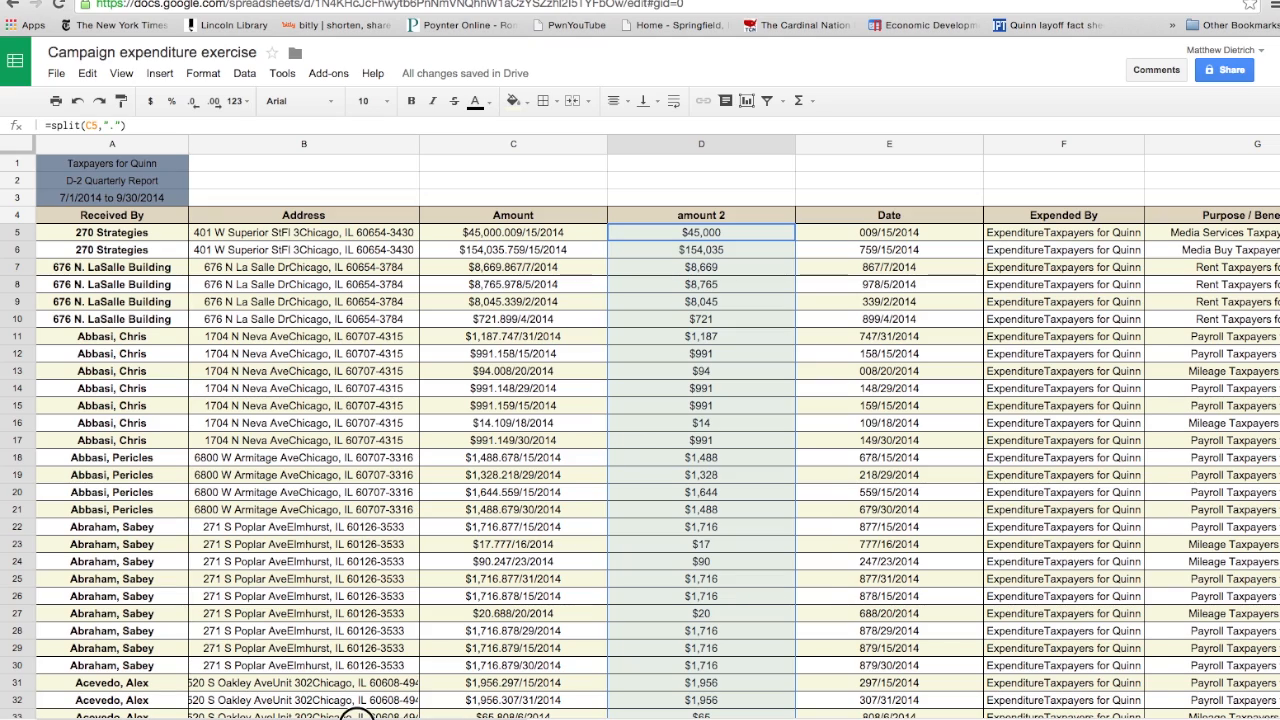
- Replace the filter limited to the amount 2 column with one covering all the table's columns
{"action": "scroll", "coordinate": [640, 430], "scroll_direction": "right", "scroll_amount": 2}
{"action": "scroll", "coordinate": [640, 430], "scroll_direction": "right", "scroll_amount": 4}
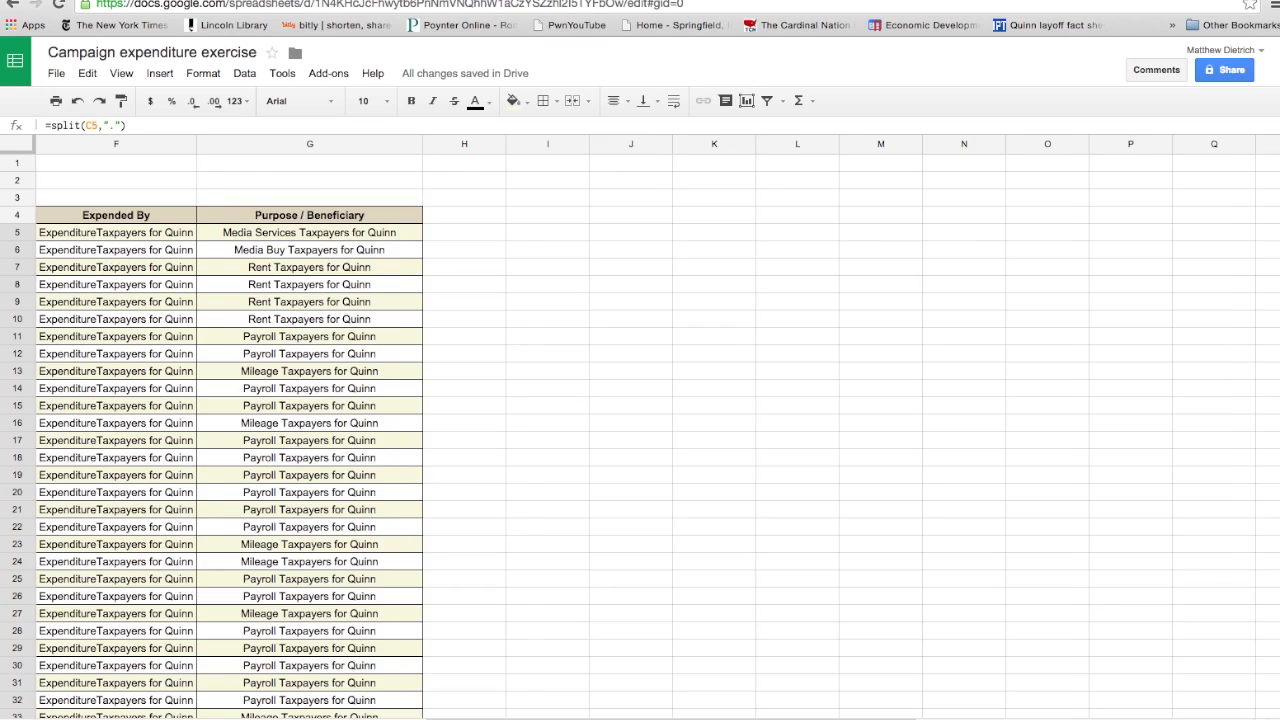
{"action": "scroll", "coordinate": [640, 430], "scroll_direction": "left", "scroll_amount": 3}
{"action": "scroll", "coordinate": [640, 430], "scroll_direction": "left", "scroll_amount": 1}
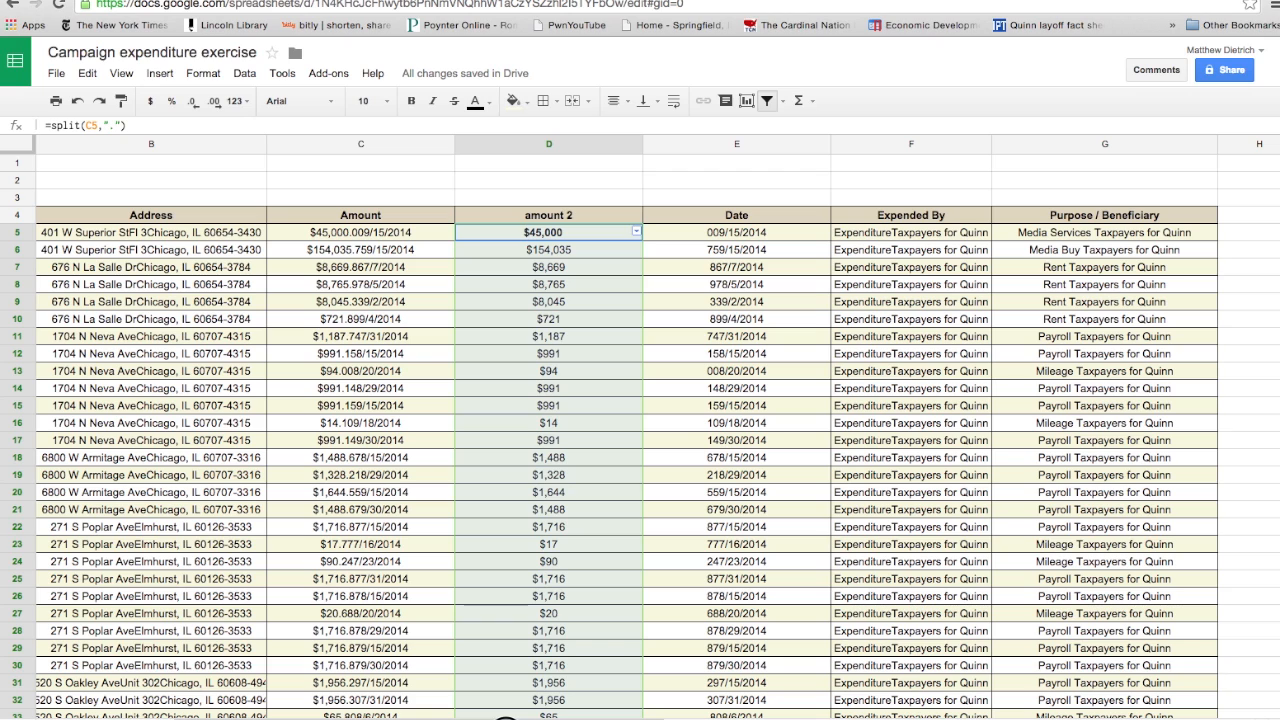
{"action": "left_click", "coordinate": [1178, 214]}
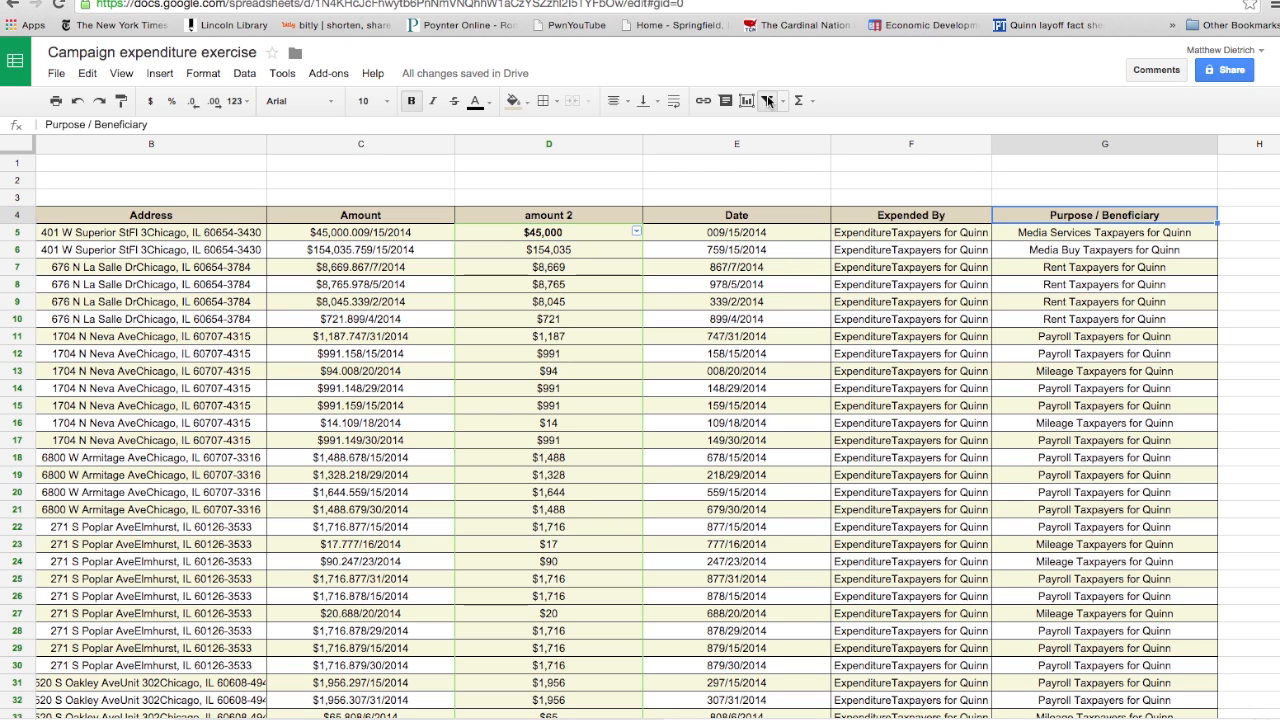
{"action": "left_click", "coordinate": [767, 100]}
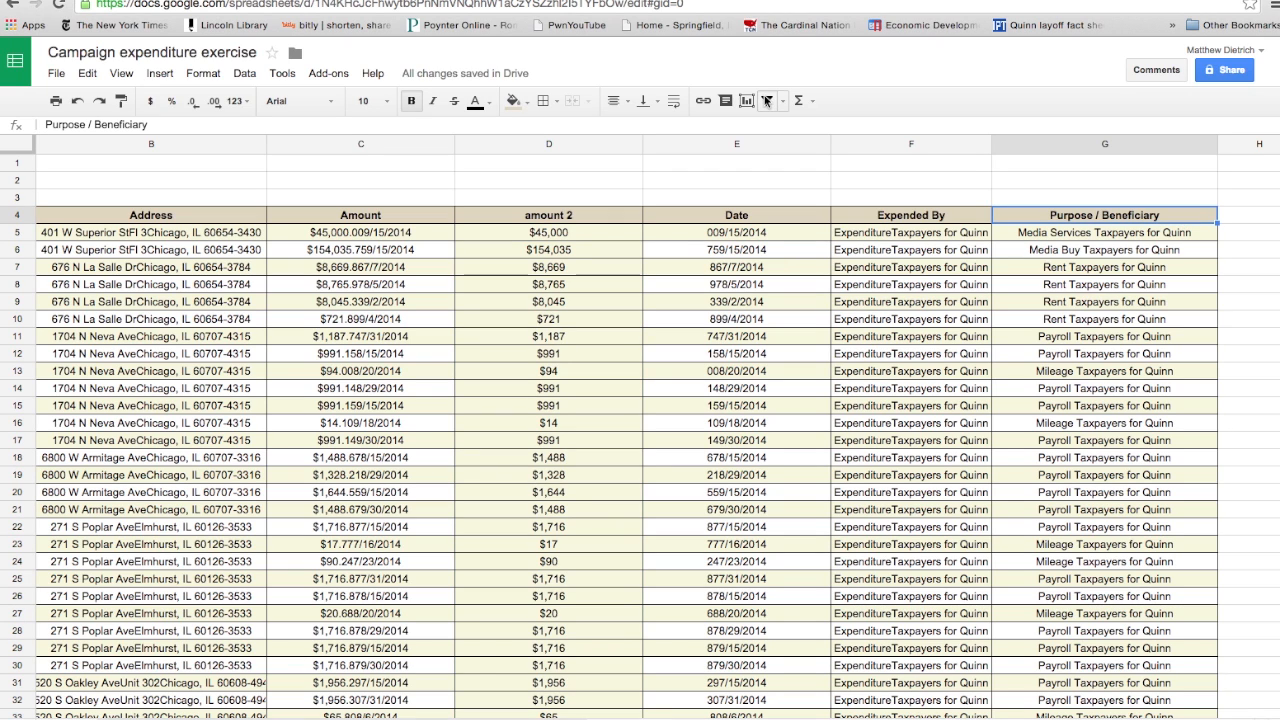
{"action": "left_click", "coordinate": [767, 100]}
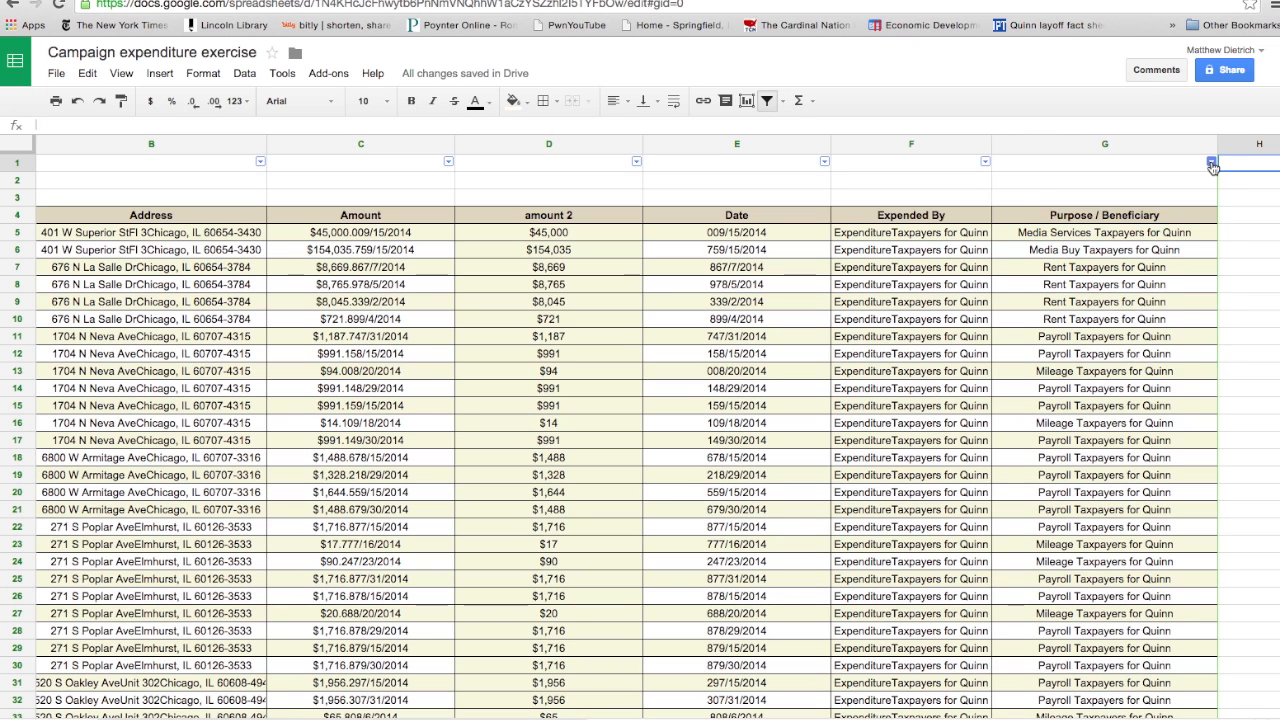
- Filter the Purpose / Beneficiary column to show only the "Media Buy Taxpayers for Quinn" entries
{"action": "left_click", "coordinate": [1211, 162]}
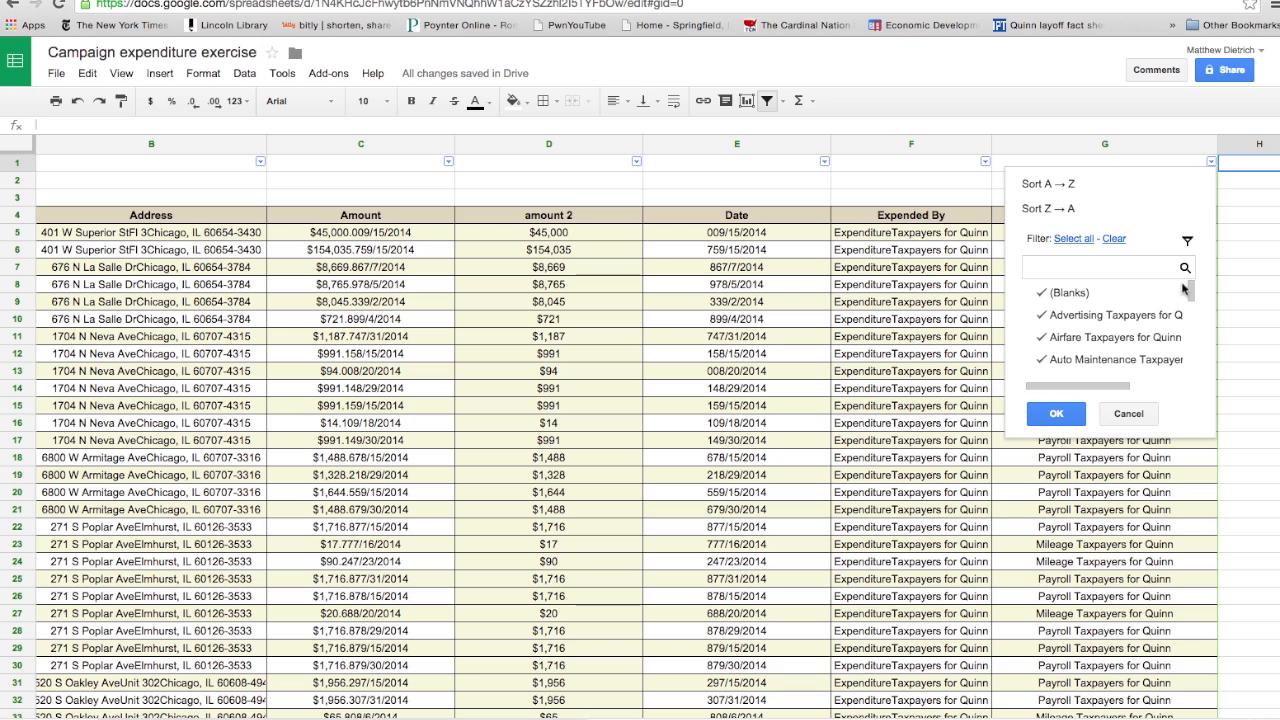
{"action": "left_click_drag", "start_coordinate": [1193, 294], "coordinate": [1192, 304]}
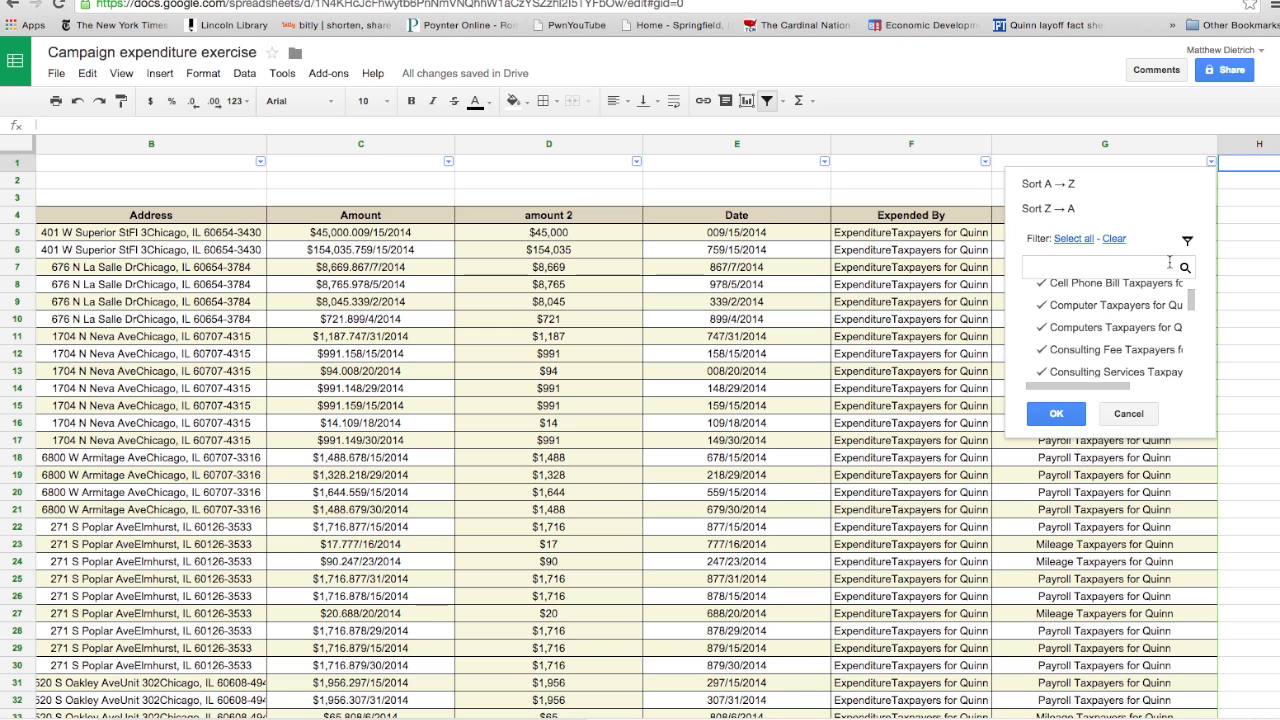
{"action": "left_click", "coordinate": [1115, 240]}
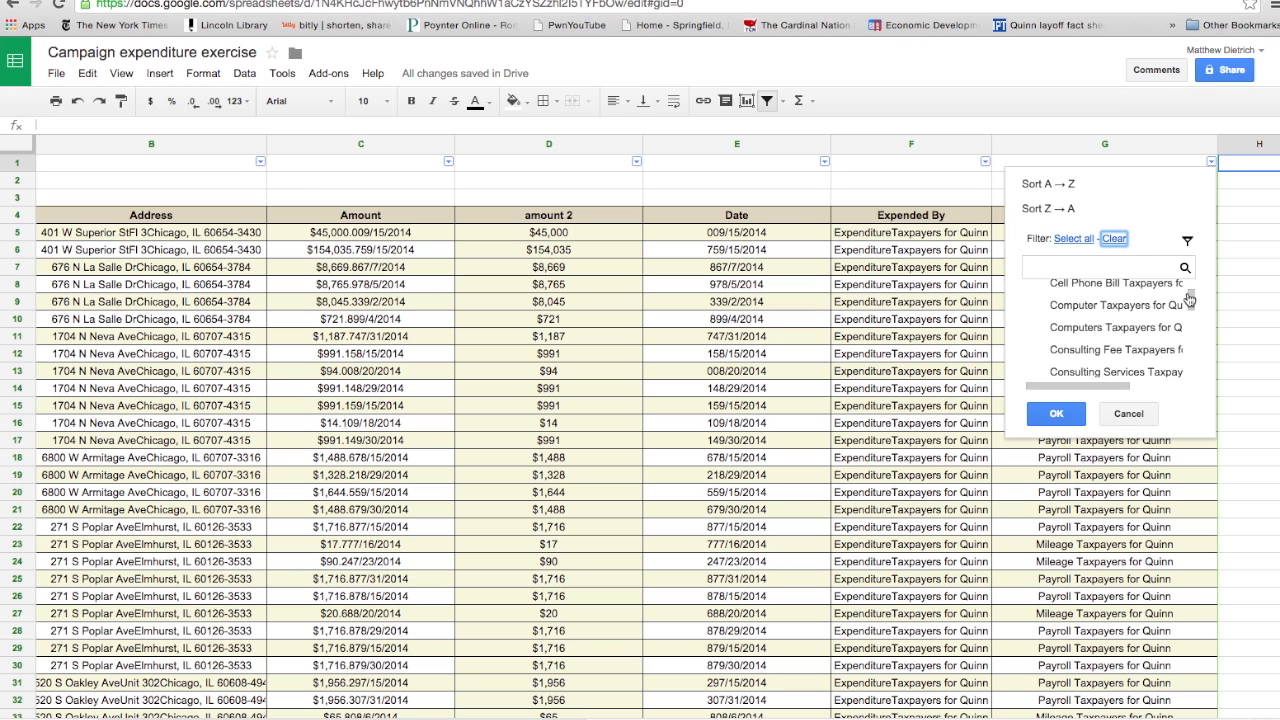
{"action": "left_click_drag", "start_coordinate": [1191, 300], "coordinate": [1189, 327]}
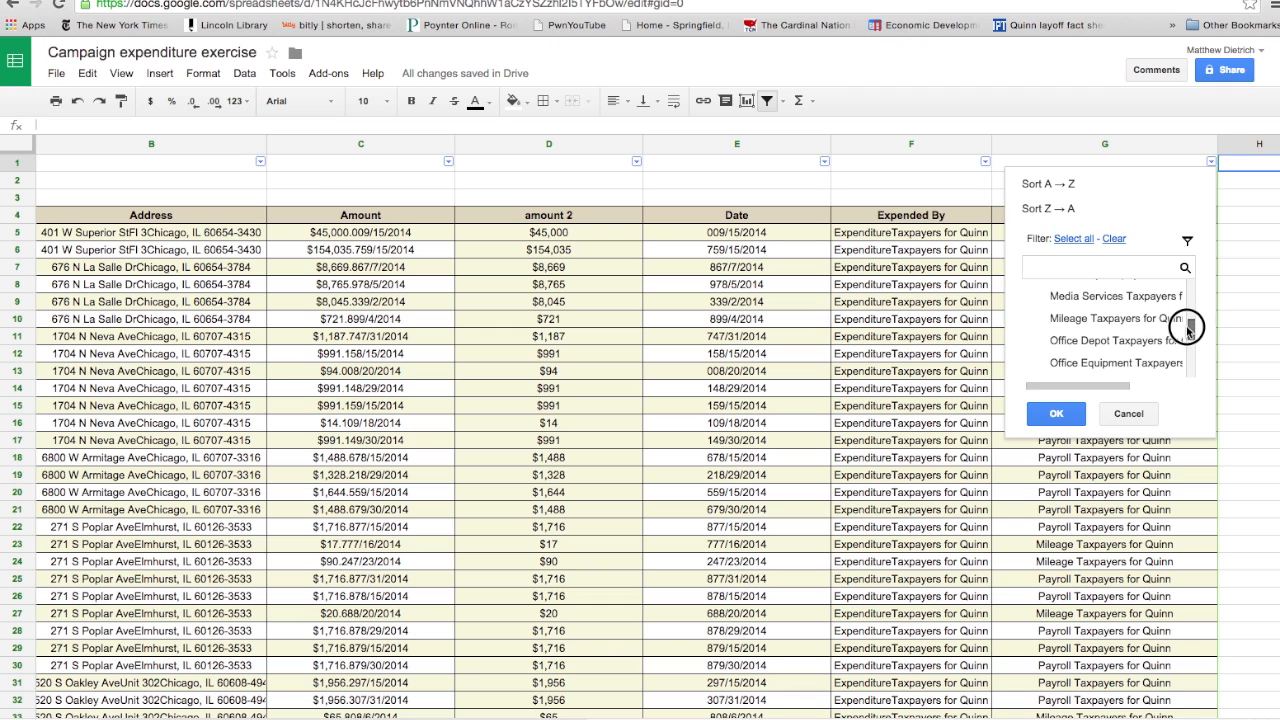
{"action": "scroll", "coordinate": [1101, 326], "scroll_direction": "up", "scroll_amount": 1}
{"action": "left_click", "coordinate": [1110, 310]}
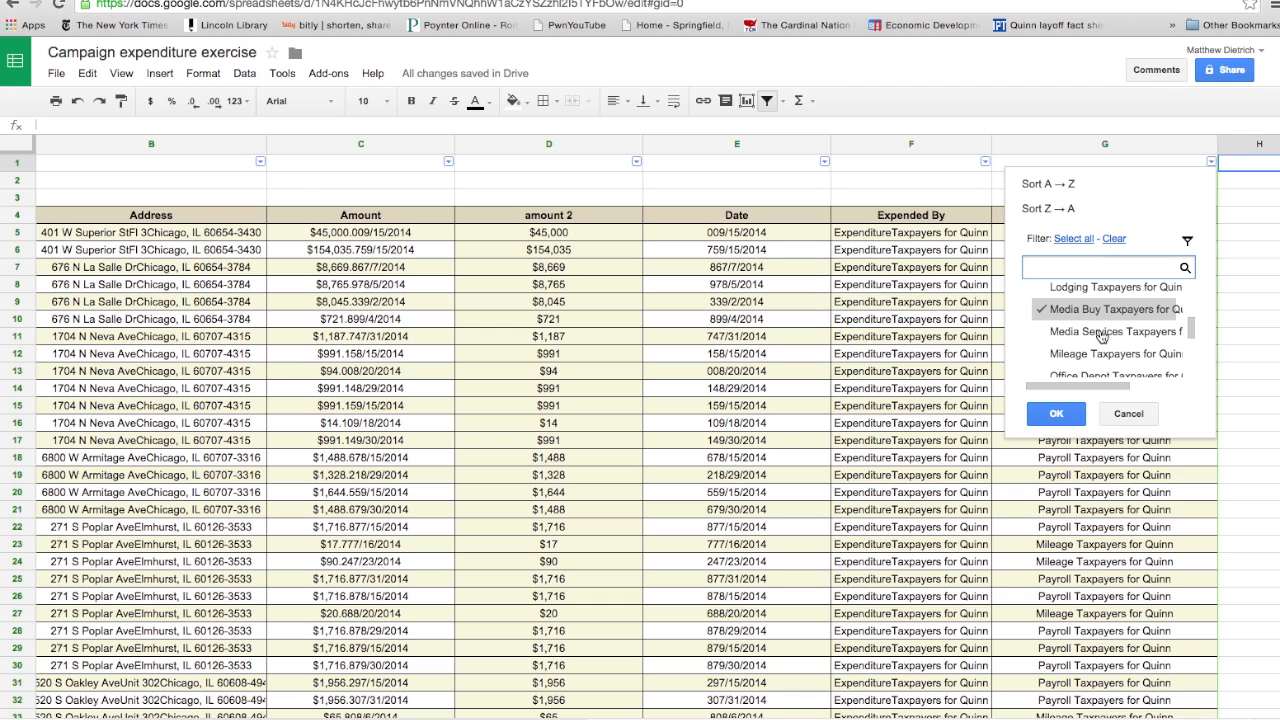
{"action": "left_click", "coordinate": [1056, 415]}
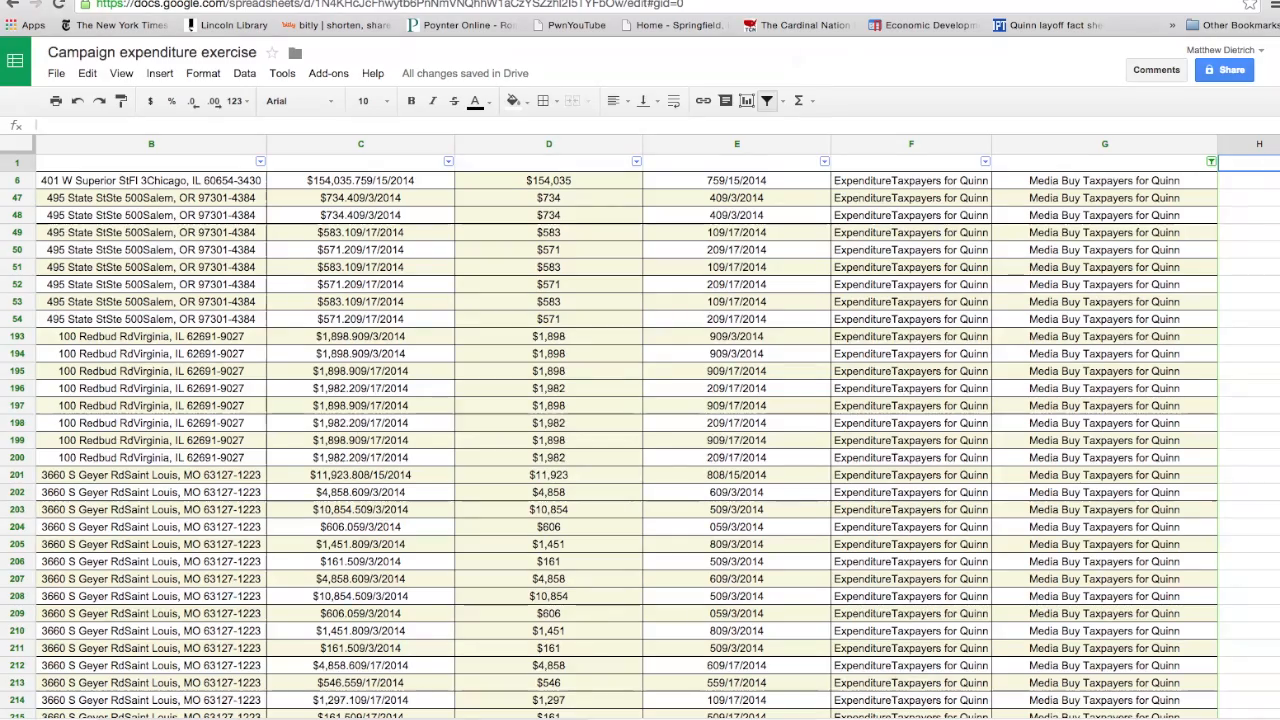
- Select the amount 2 values of all filtered media buy rows, from D6 down to D1907
{"action": "scroll", "coordinate": [1272, 222], "scroll_direction": "down", "scroll_amount": 10}
{"action": "left_click_drag", "start_coordinate": [1270, 222], "coordinate": [1265, 650]}
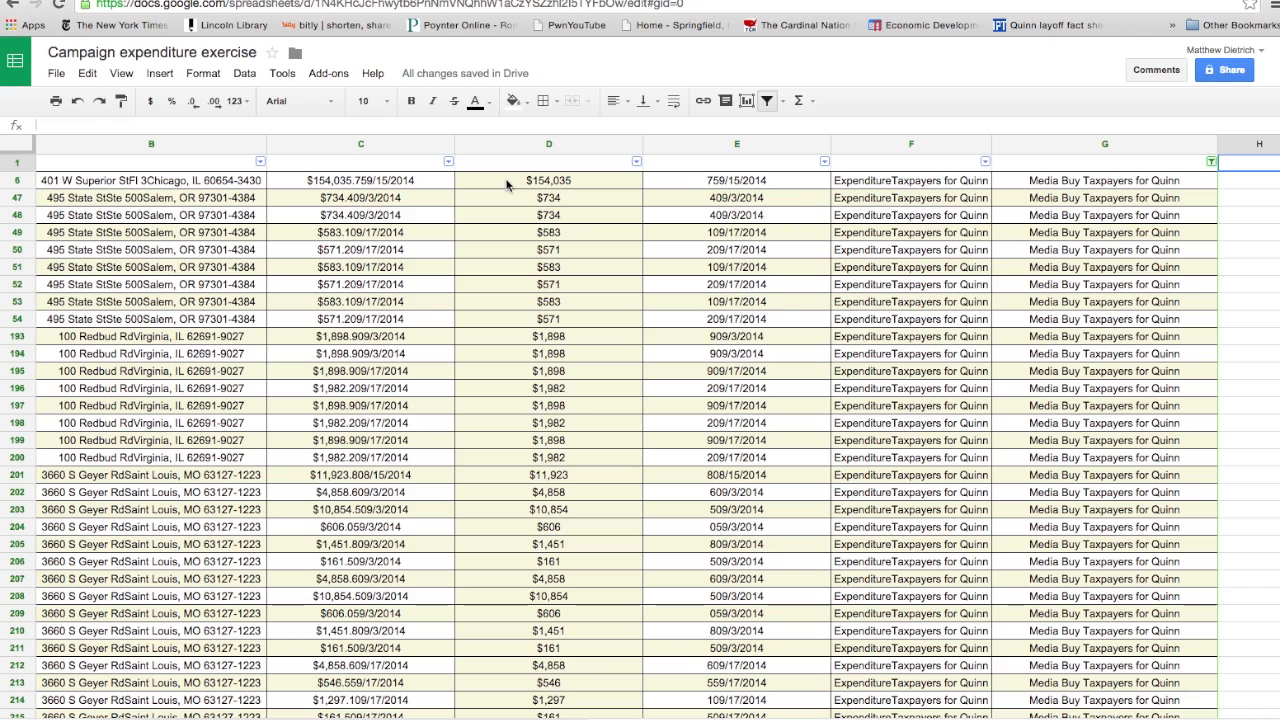
{"action": "left_click", "coordinate": [509, 180]}
{"action": "left_click_drag", "start_coordinate": [509, 178], "coordinate": [595, 667]}
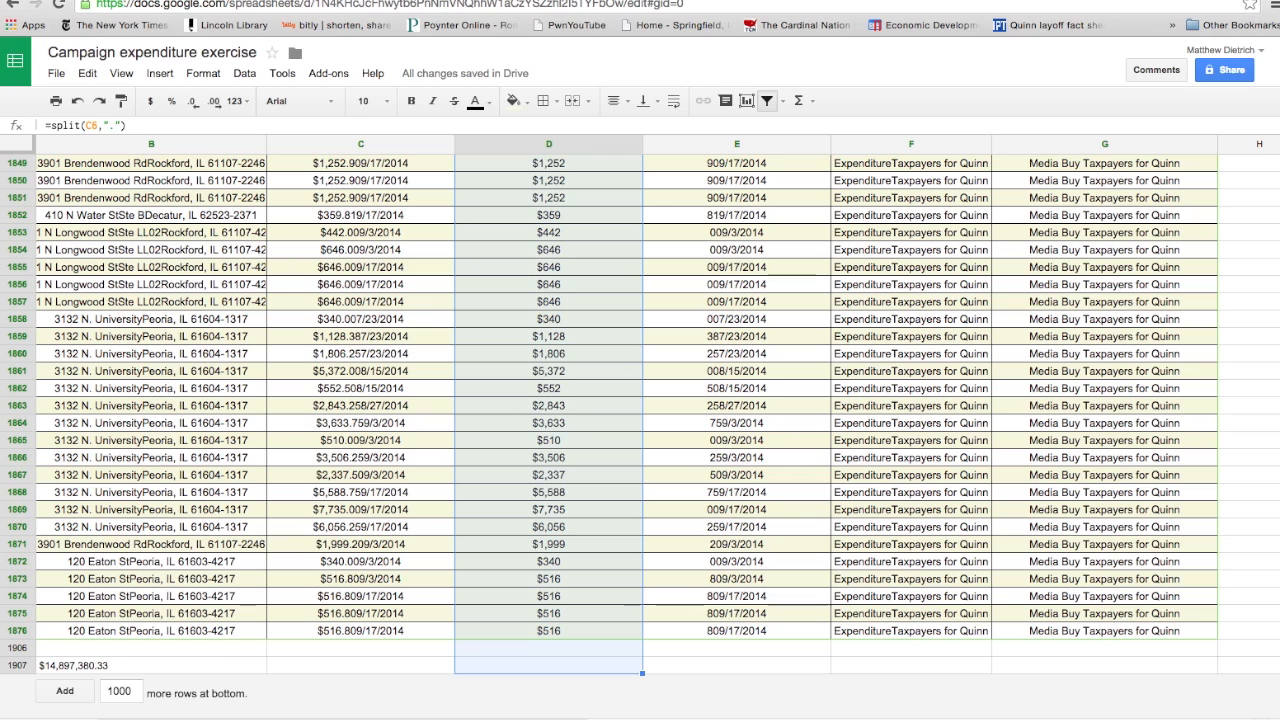
- Filter the recipients in column A to show only WGN-TV among the media buys
{"action": "scroll", "coordinate": [1230, 250], "scroll_direction": "up", "scroll_amount": 20}
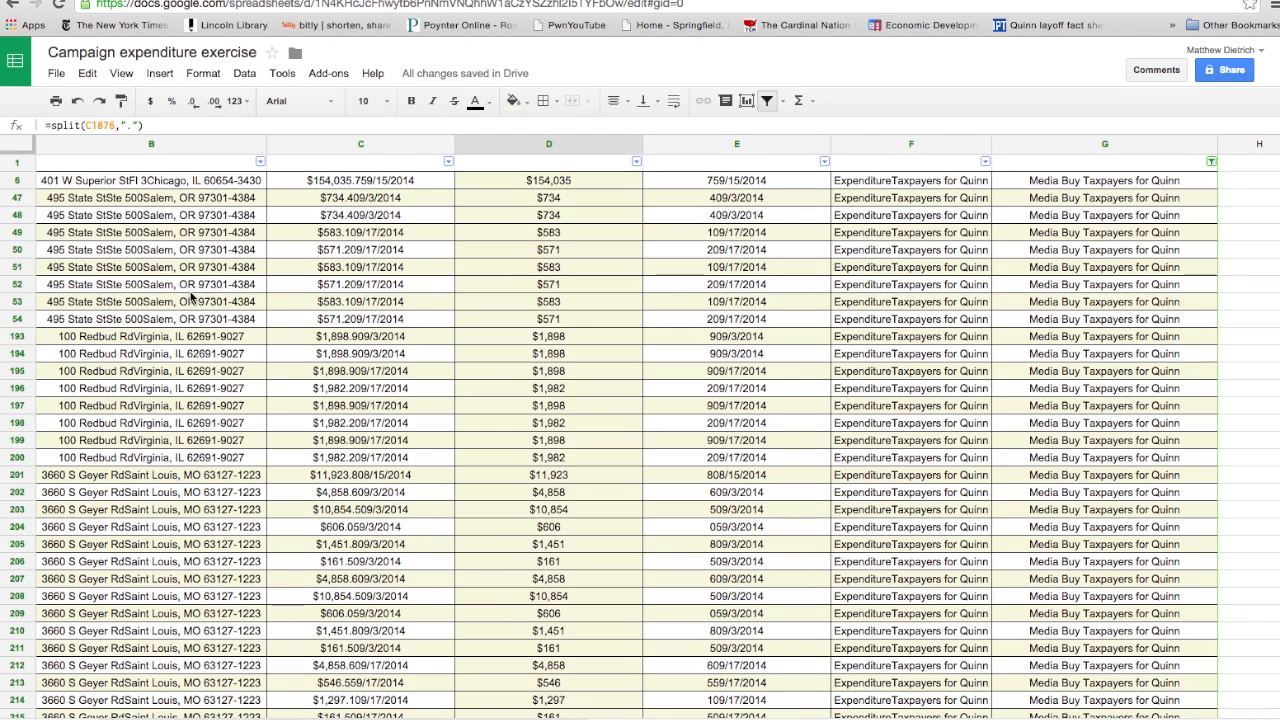
{"action": "scroll", "coordinate": [168, 325], "scroll_direction": "down", "scroll_amount": 20}
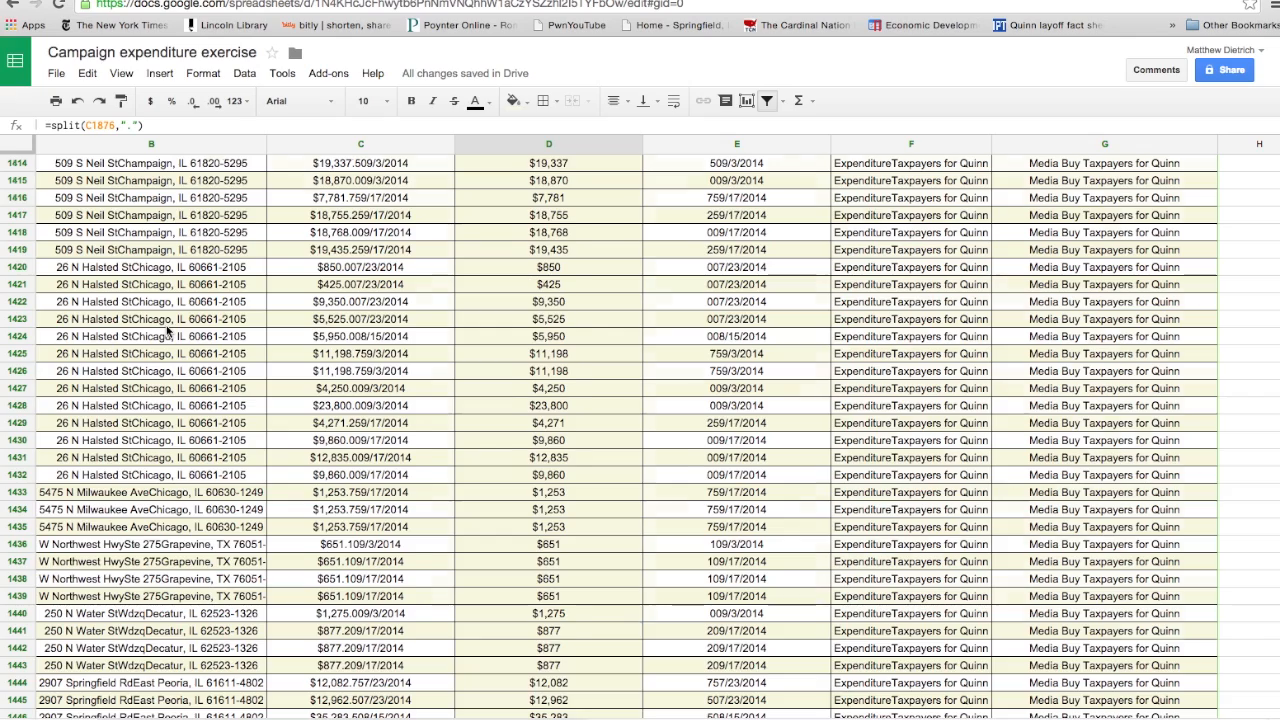
{"action": "scroll", "coordinate": [165, 347], "scroll_direction": "down", "scroll_amount": 3}
{"action": "scroll", "coordinate": [163, 347], "scroll_direction": "up", "scroll_amount": 10}
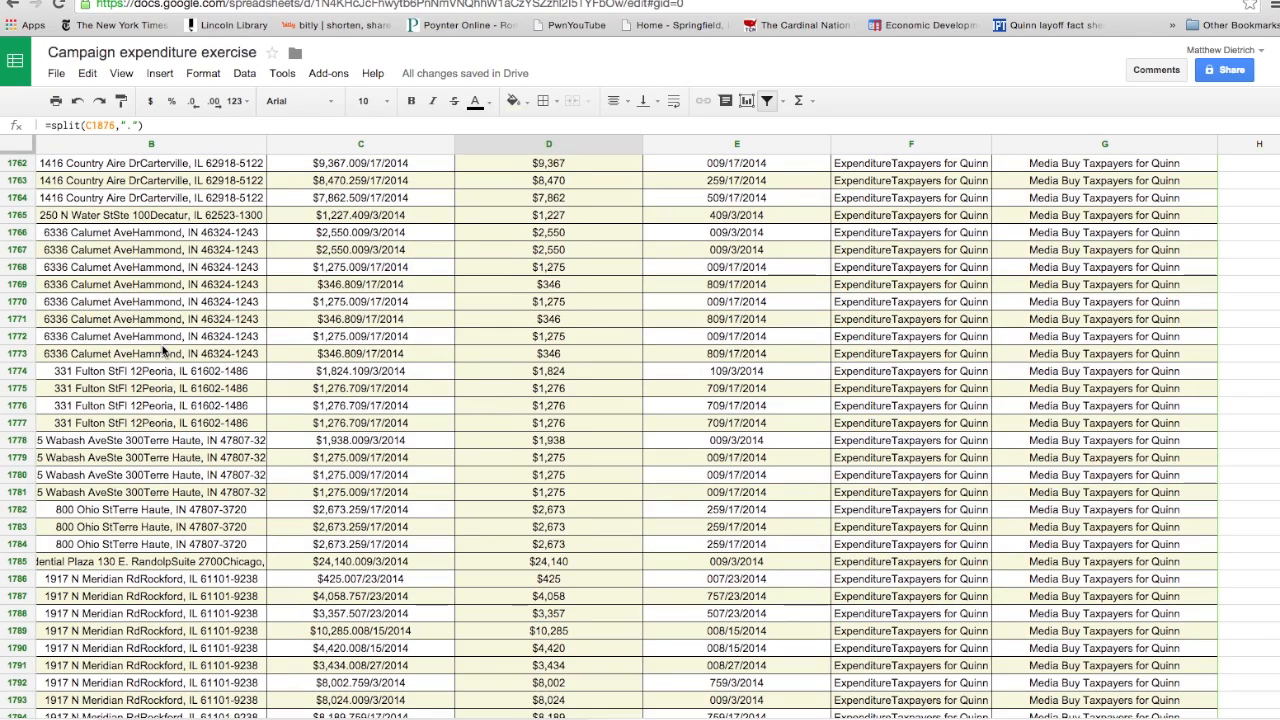
{"action": "scroll", "coordinate": [163, 347], "scroll_direction": "up", "scroll_amount": 5}
{"action": "scroll", "coordinate": [165, 344], "scroll_direction": "up", "scroll_amount": 10}
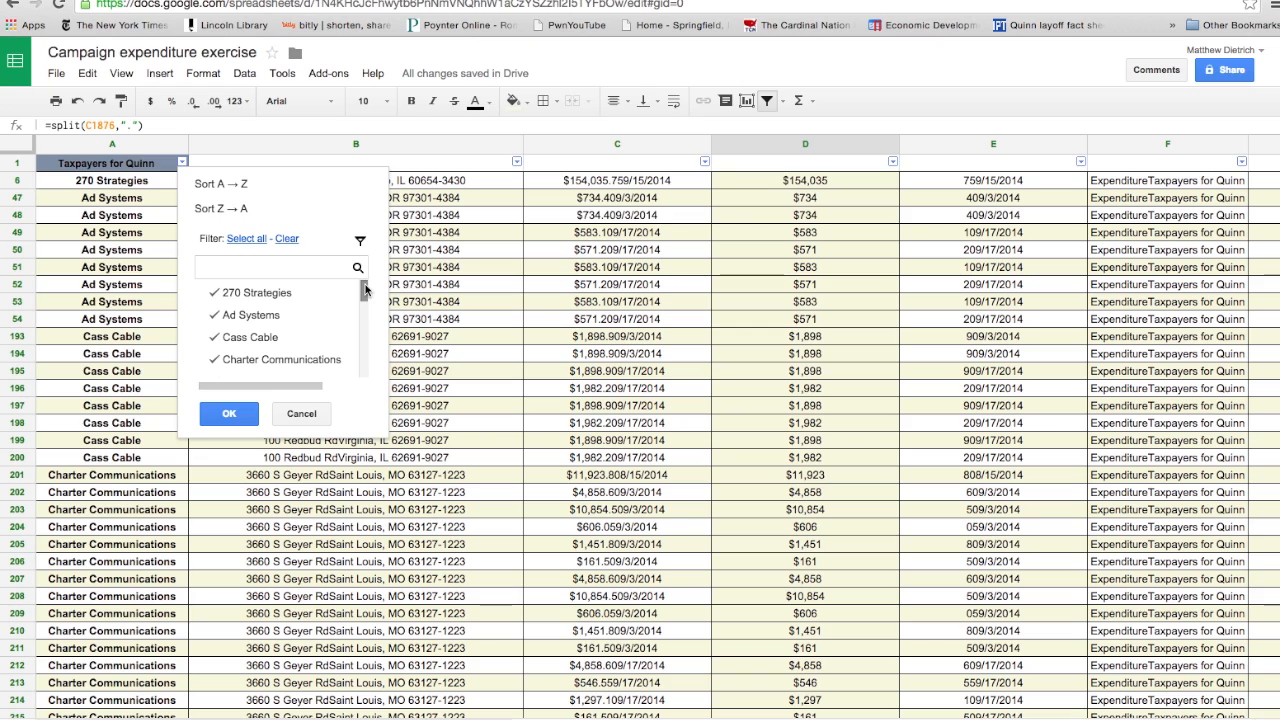
{"action": "left_click_drag", "start_coordinate": [365, 289], "coordinate": [360, 327]}
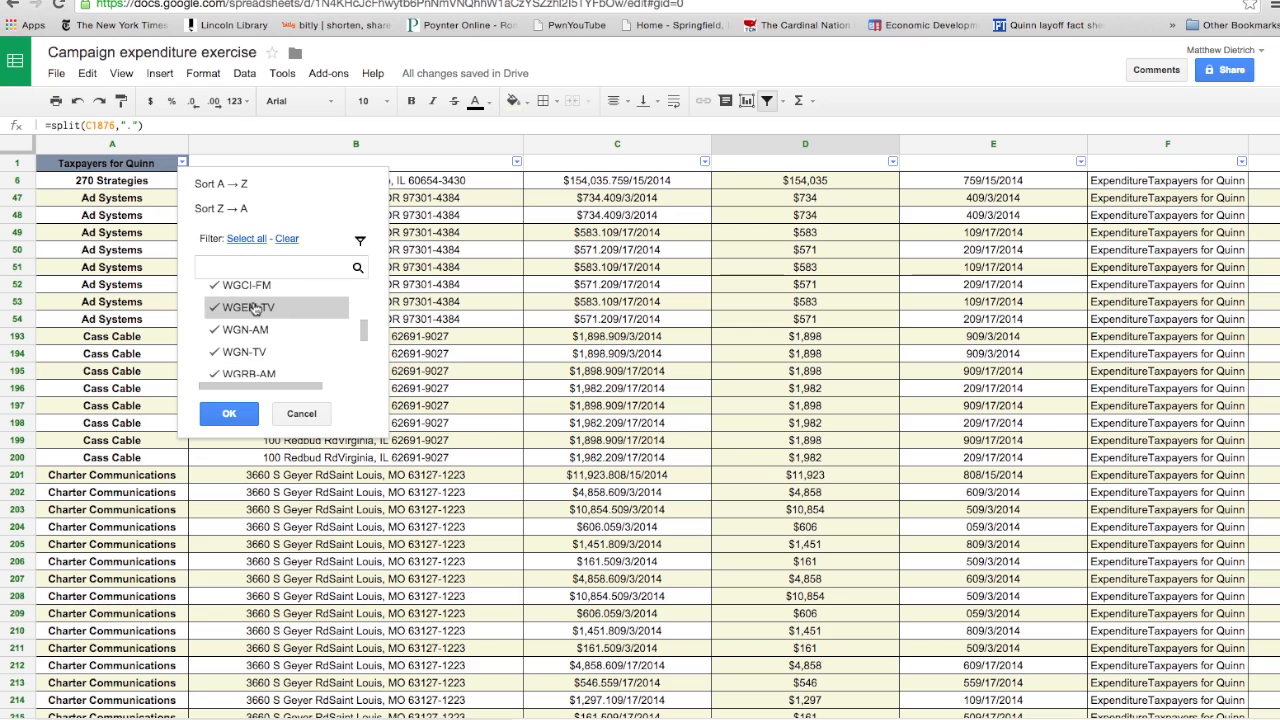
{"action": "left_click", "coordinate": [286, 240]}
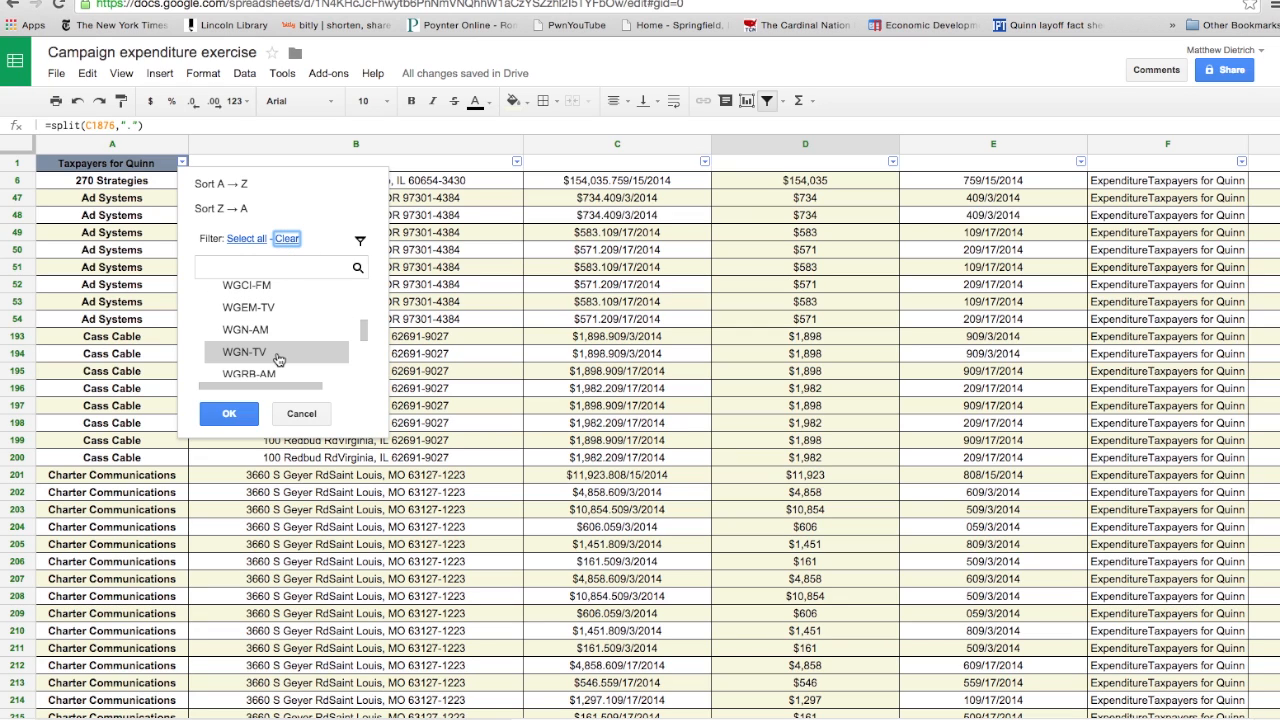
{"action": "left_click", "coordinate": [240, 354]}
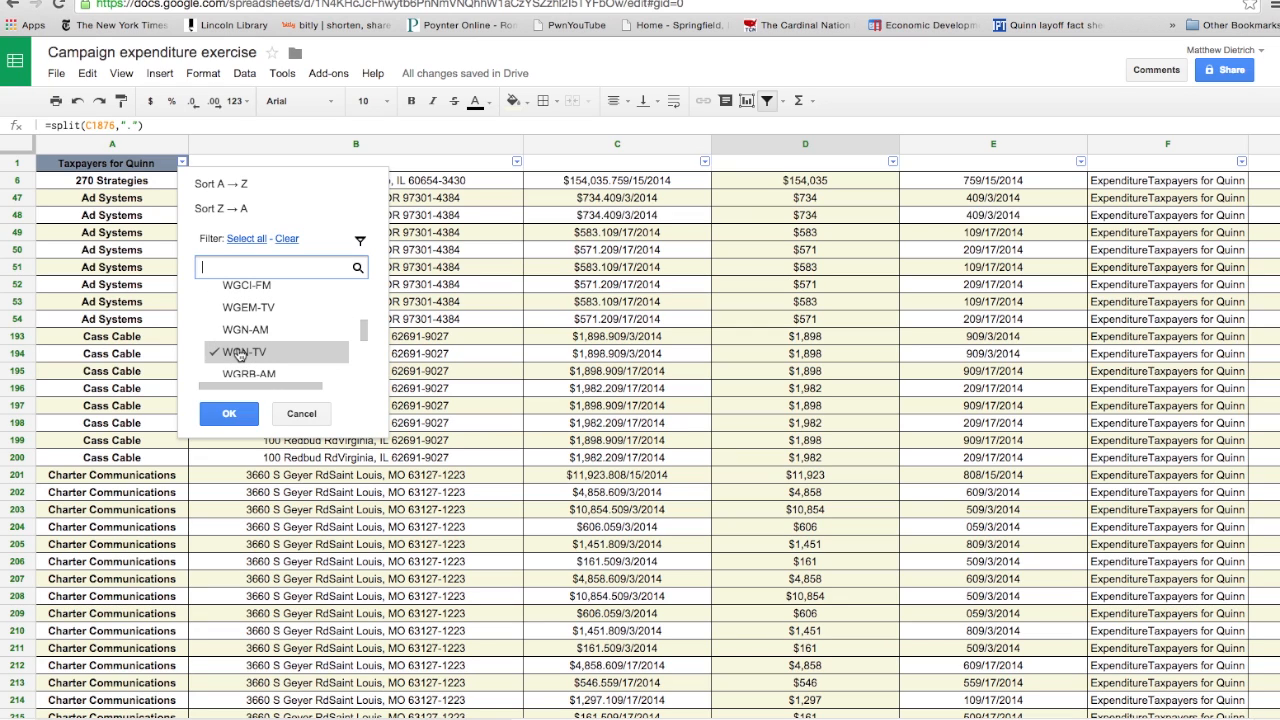
{"action": "left_click", "coordinate": [227, 418]}
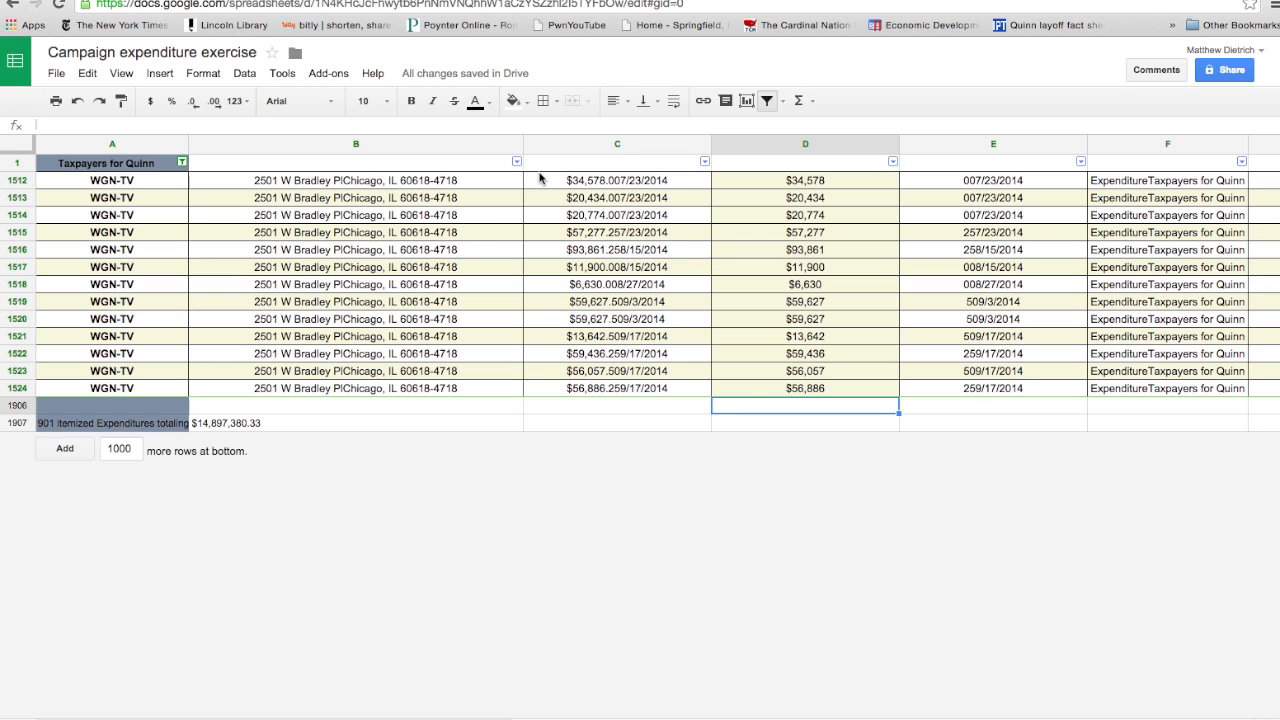
- Select the WGN-TV amounts in the amount 2 column, from D1512 to D1524
{"action": "left_click", "coordinate": [540, 180]}
{"action": "key", "text": "Up"}
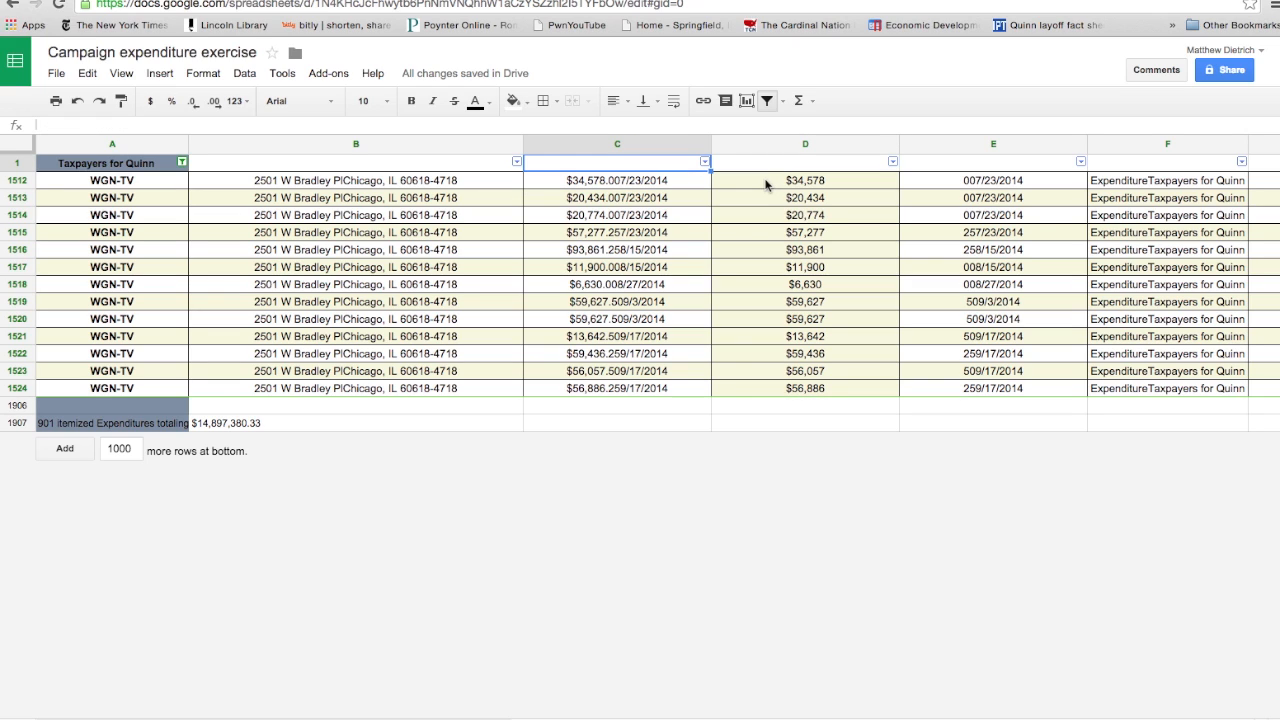
{"action": "left_click", "coordinate": [766, 184]}
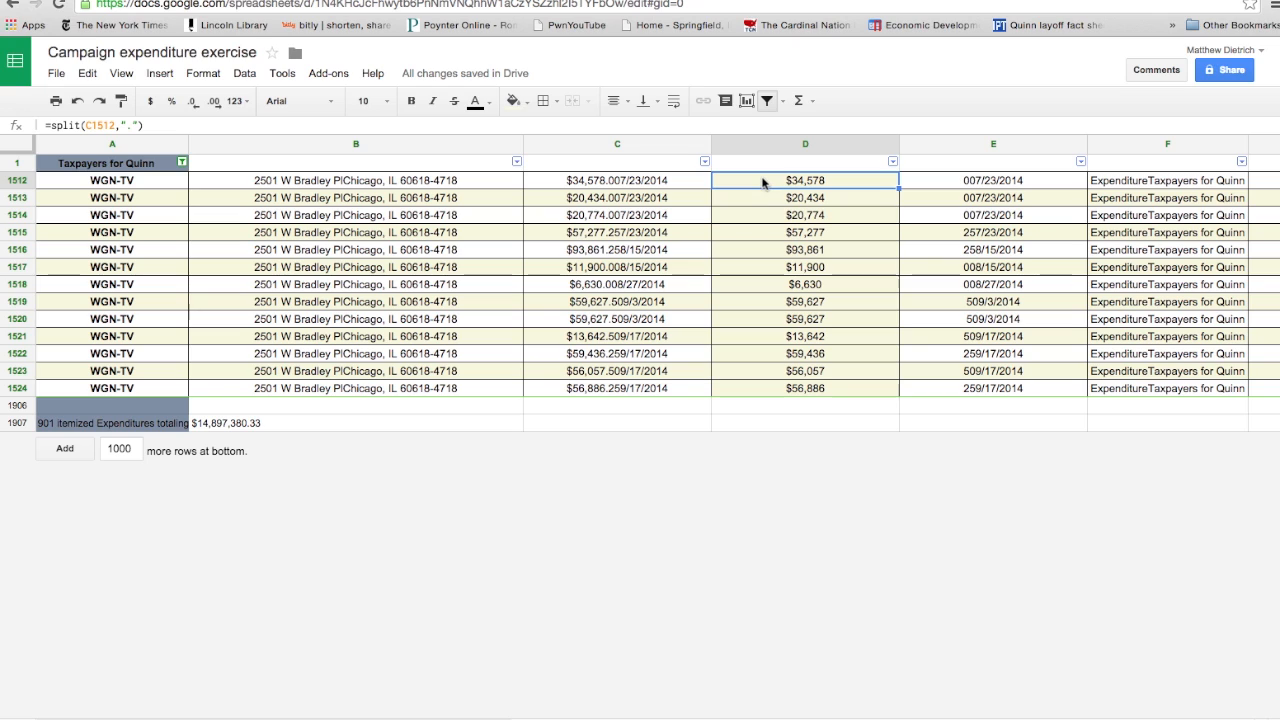
{"action": "left_click_drag", "start_coordinate": [763, 181], "coordinate": [771, 386]}
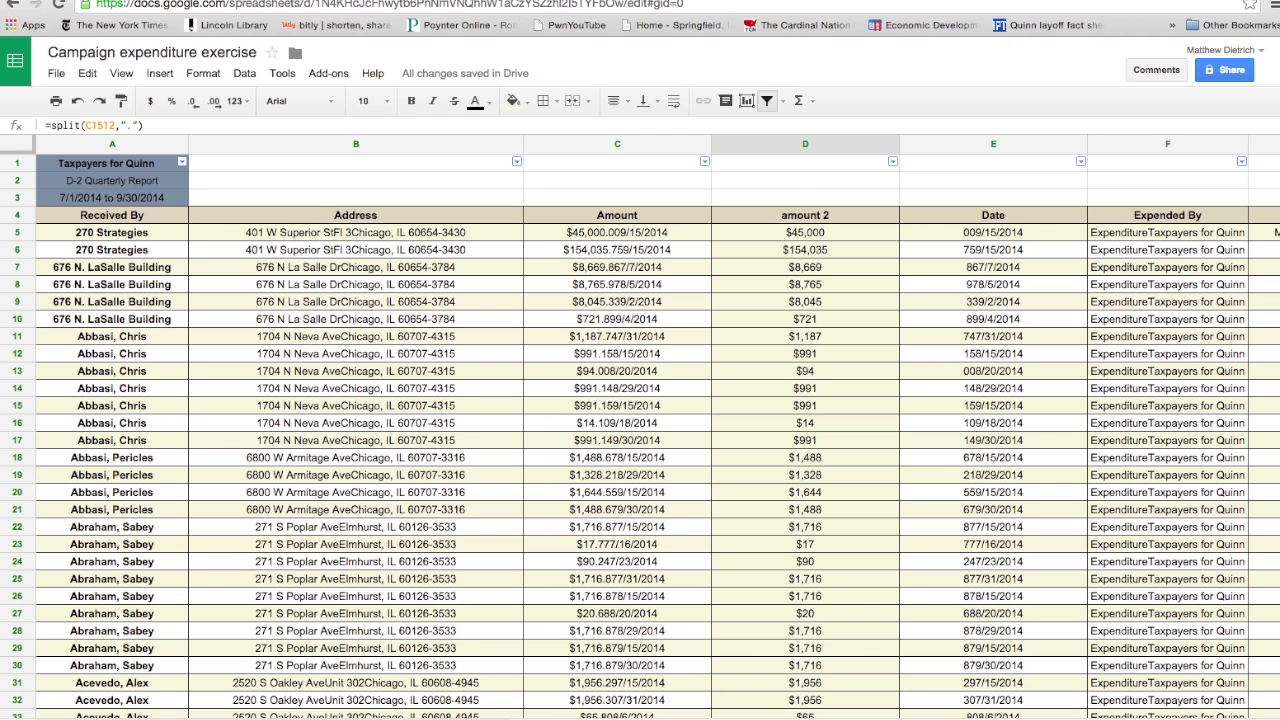
{"action": "scroll", "coordinate": [640, 430], "scroll_direction": "right", "scroll_amount": 5}
{"action": "scroll", "coordinate": [640, 430], "scroll_direction": "right", "scroll_amount": 3}
{"action": "scroll", "coordinate": [640, 430], "scroll_direction": "left", "scroll_amount": 5}
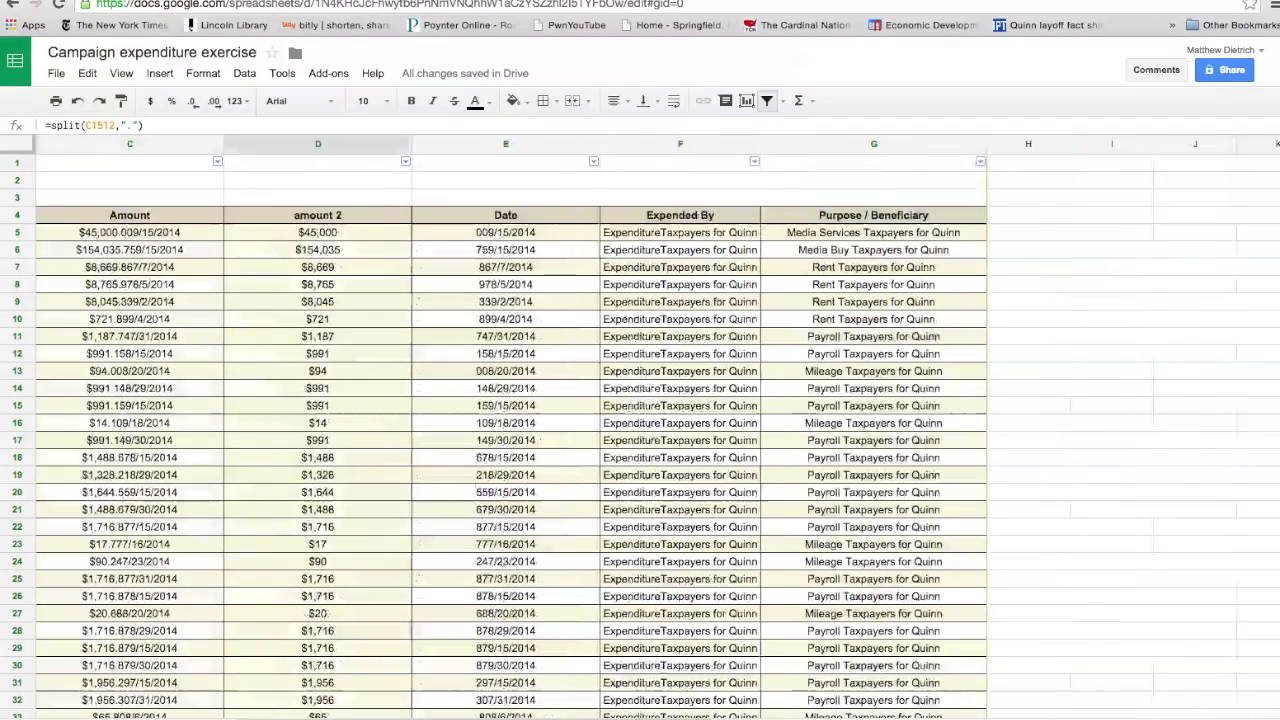
{"action": "scroll", "coordinate": [640, 430], "scroll_direction": "left", "scroll_amount": 3}
{"action": "scroll", "coordinate": [640, 430], "scroll_direction": "right", "scroll_amount": 3}
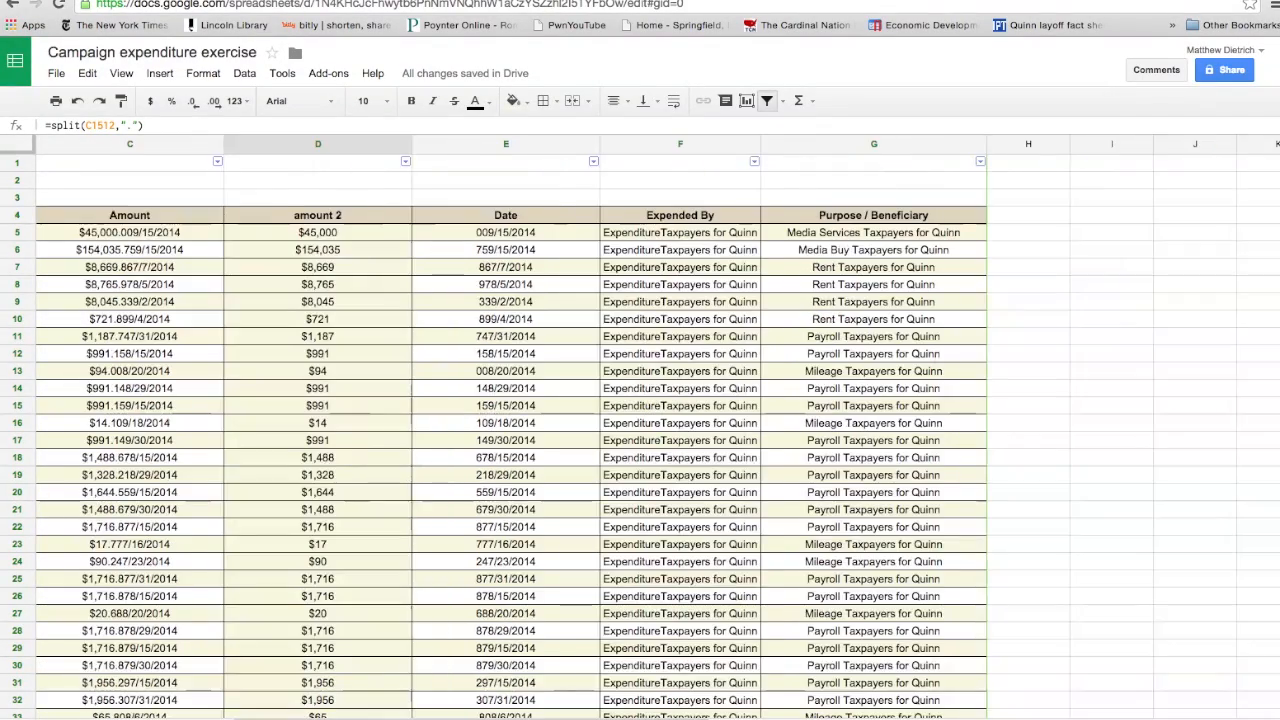